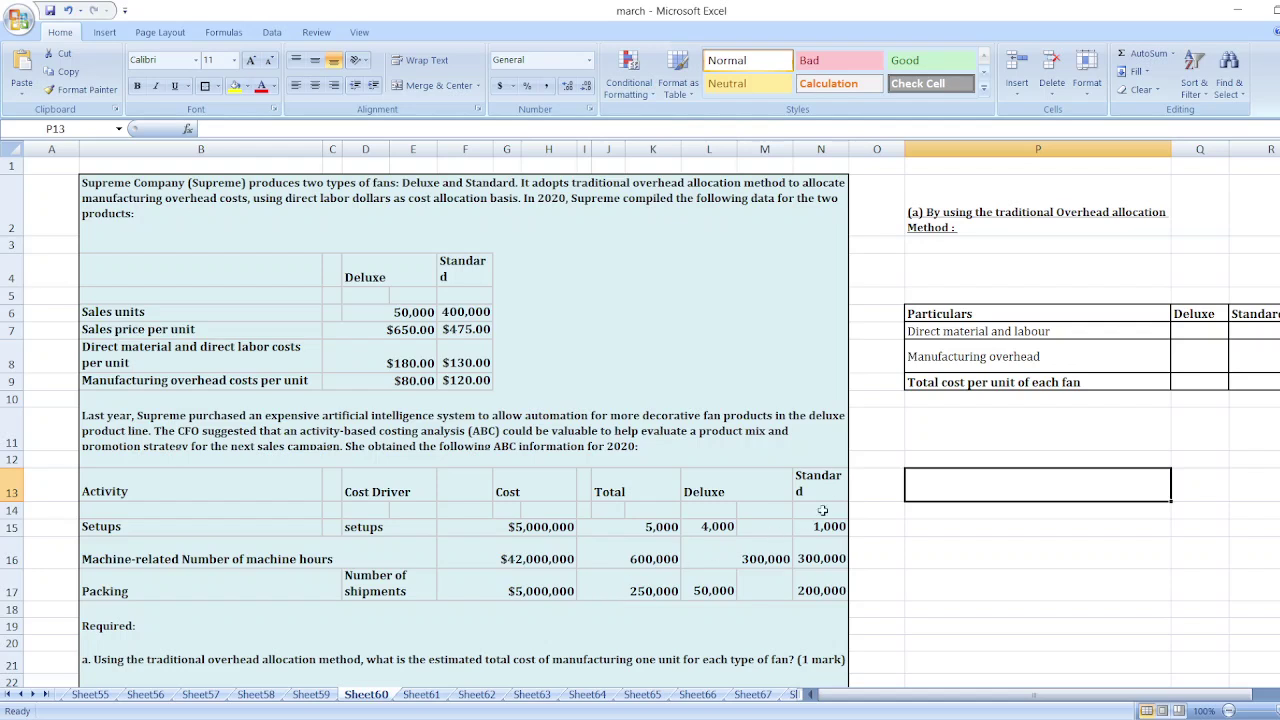
- Fill the Direct material and labour row with 180 for Deluxe and 130 for Standard
{"action": "left_click", "coordinate": [1192, 331]}
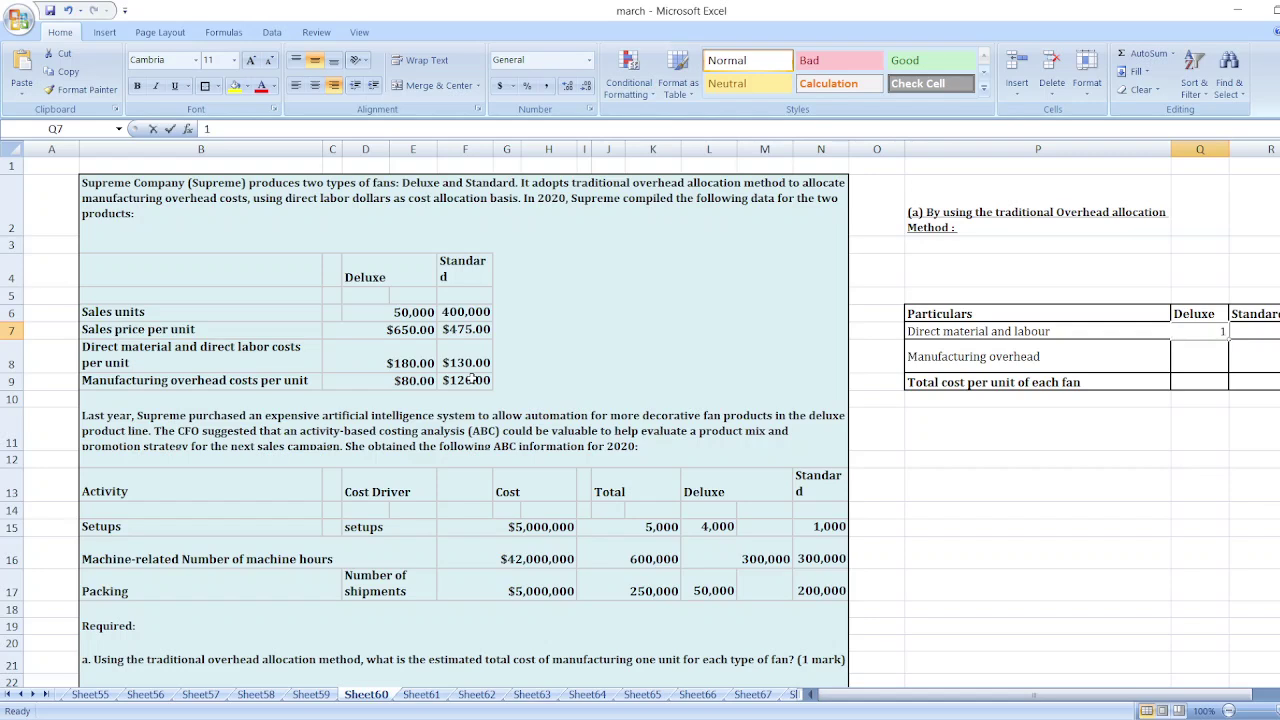
{"action": "type", "text": "180"}
{"action": "key", "text": "Tab"}
{"action": "type", "text": "130"}
{"action": "key", "text": "Down"}
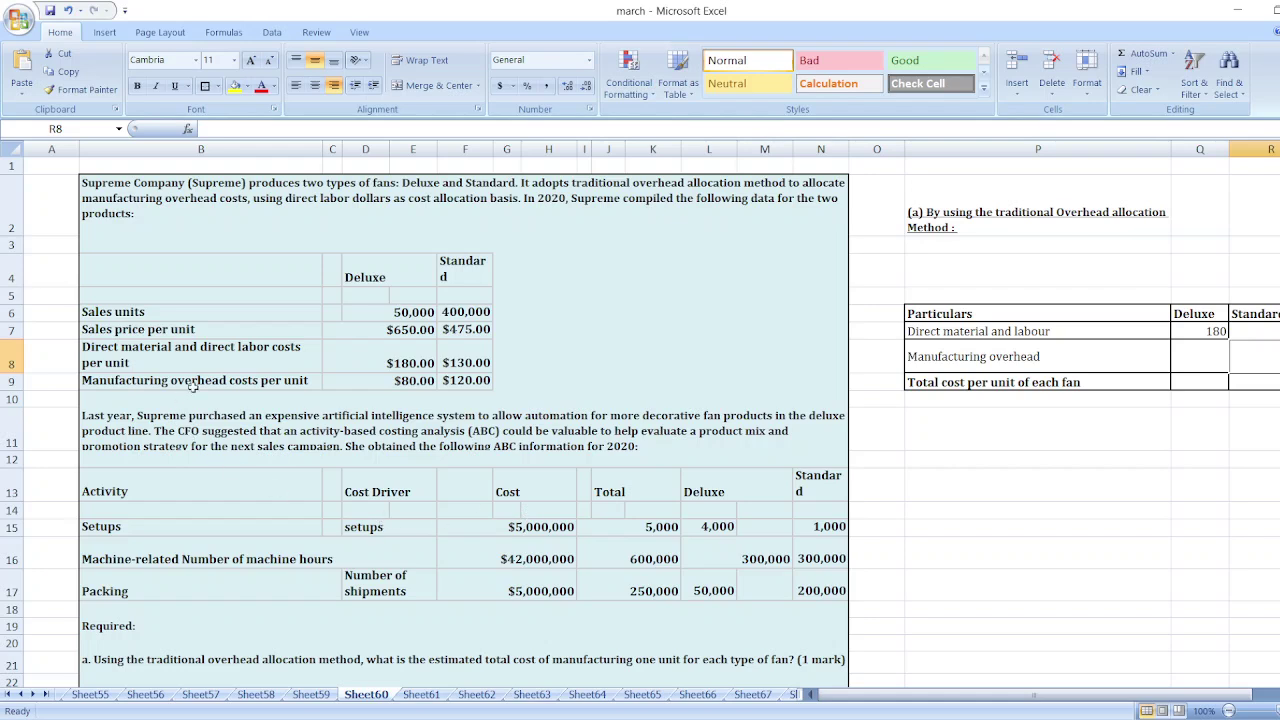
- Fill the Manufacturing overhead row with 80 for Deluxe and 120 for Standard
{"action": "left_click", "coordinate": [1202, 356]}
{"action": "type", "text": "80"}
{"action": "key", "text": "Tab"}
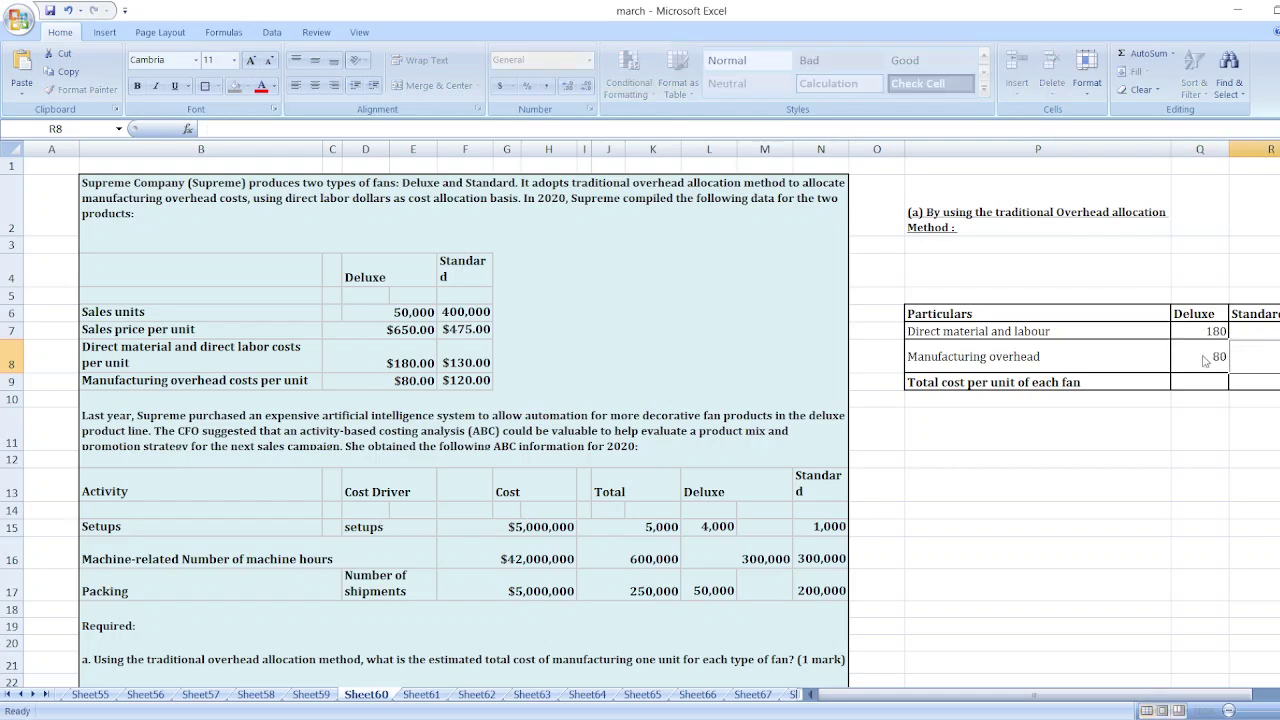
{"action": "type", "text": "12"}
{"action": "key", "text": "Down"}
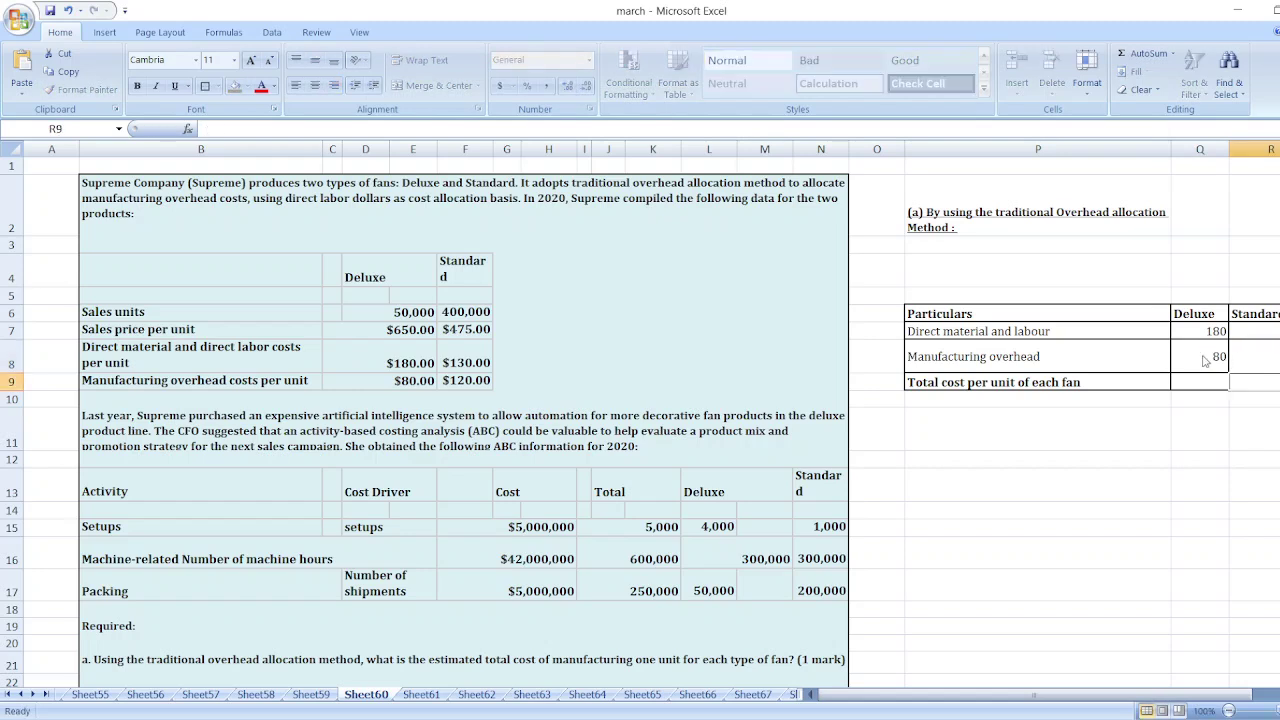
- Calculate the Deluxe total cost per unit in Q9 with =Q7+Q8 and copy the formula to the Standard column
{"action": "key", "text": "Left"}
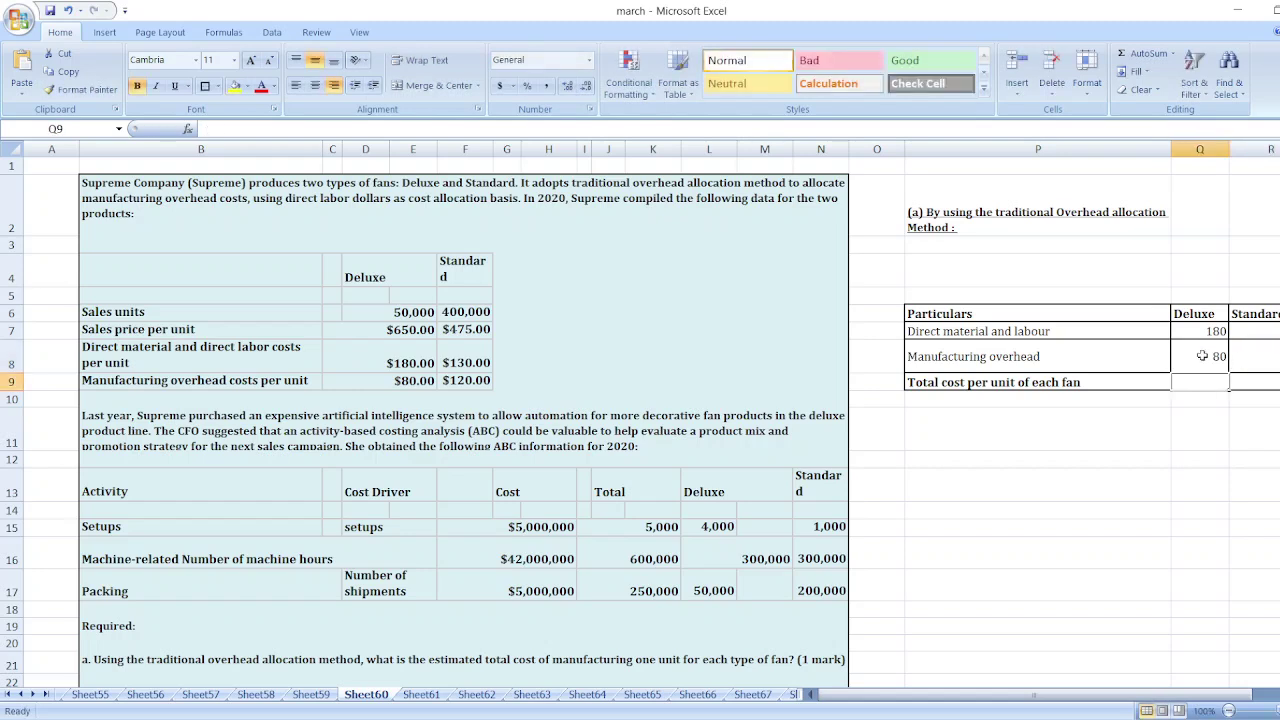
{"action": "type", "text": "="}
{"action": "key", "text": "Up"}
{"action": "key", "text": "Up"}
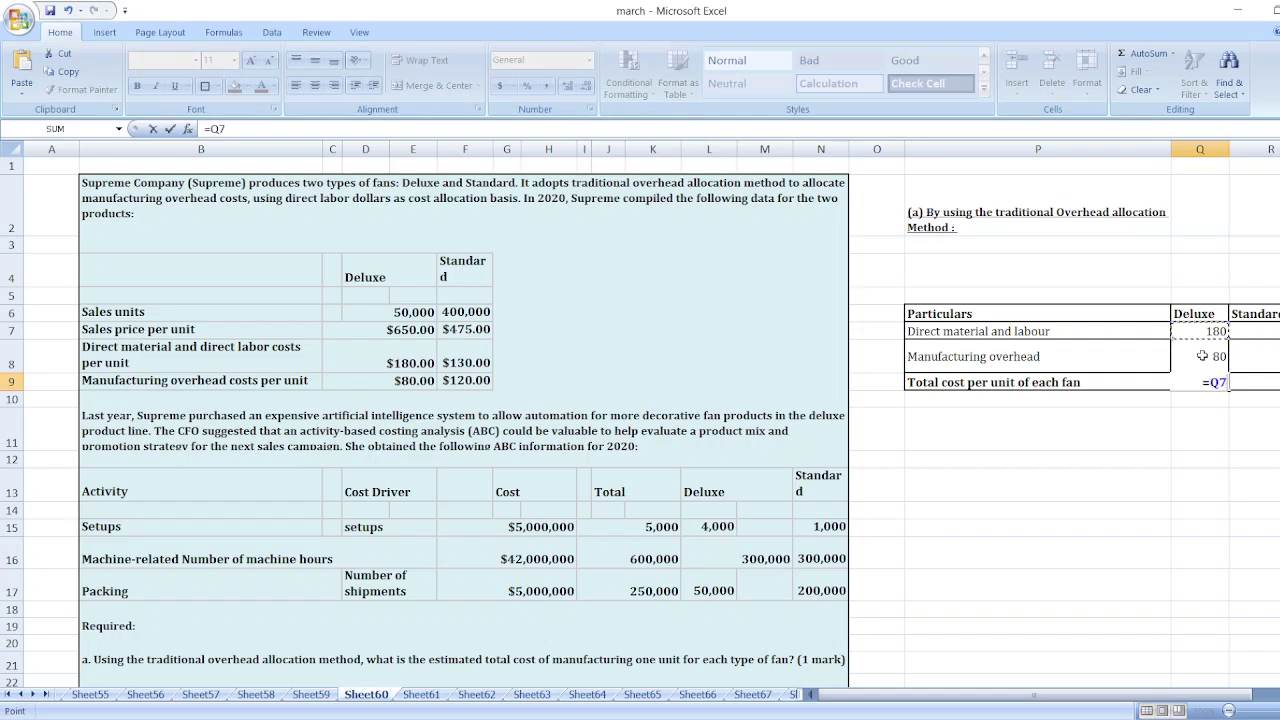
{"action": "type", "text": "+"}
{"action": "key", "text": "Up"}
{"action": "key", "text": "ctrl+Return"}
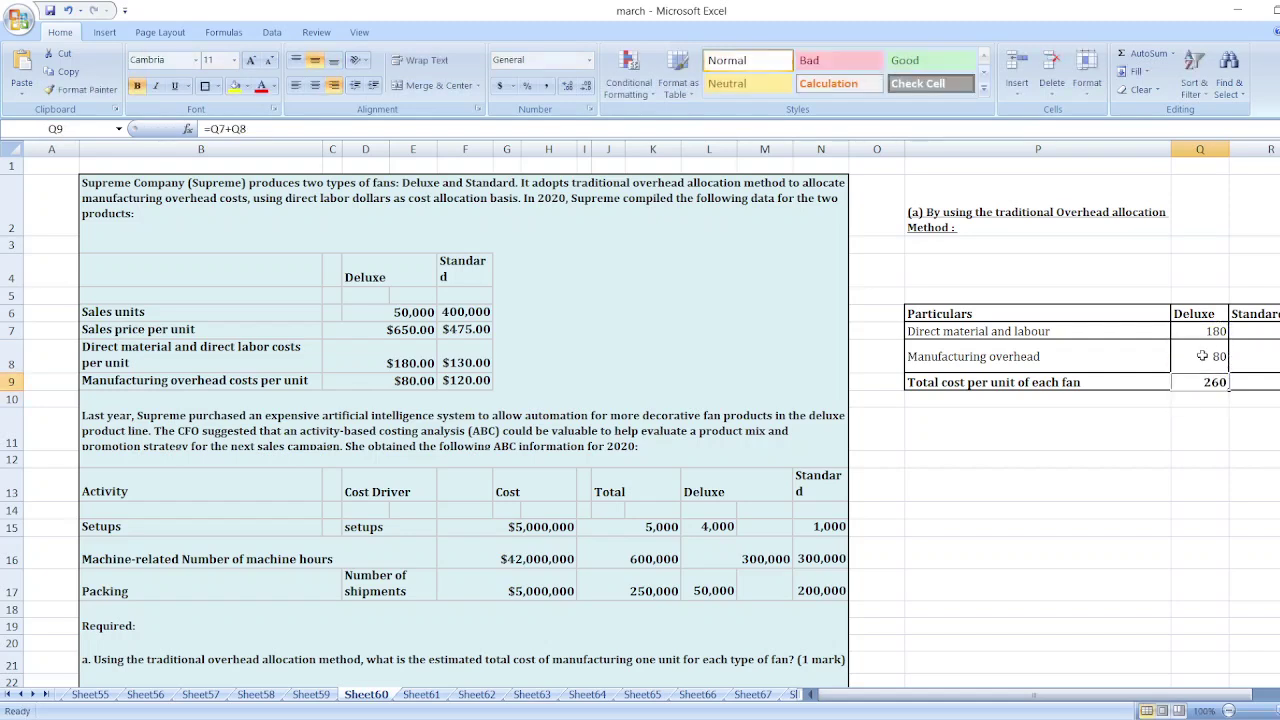
{"action": "key", "text": "ctrl+c"}
{"action": "key", "text": "Right"}
{"action": "key", "text": "ctrl+v"}
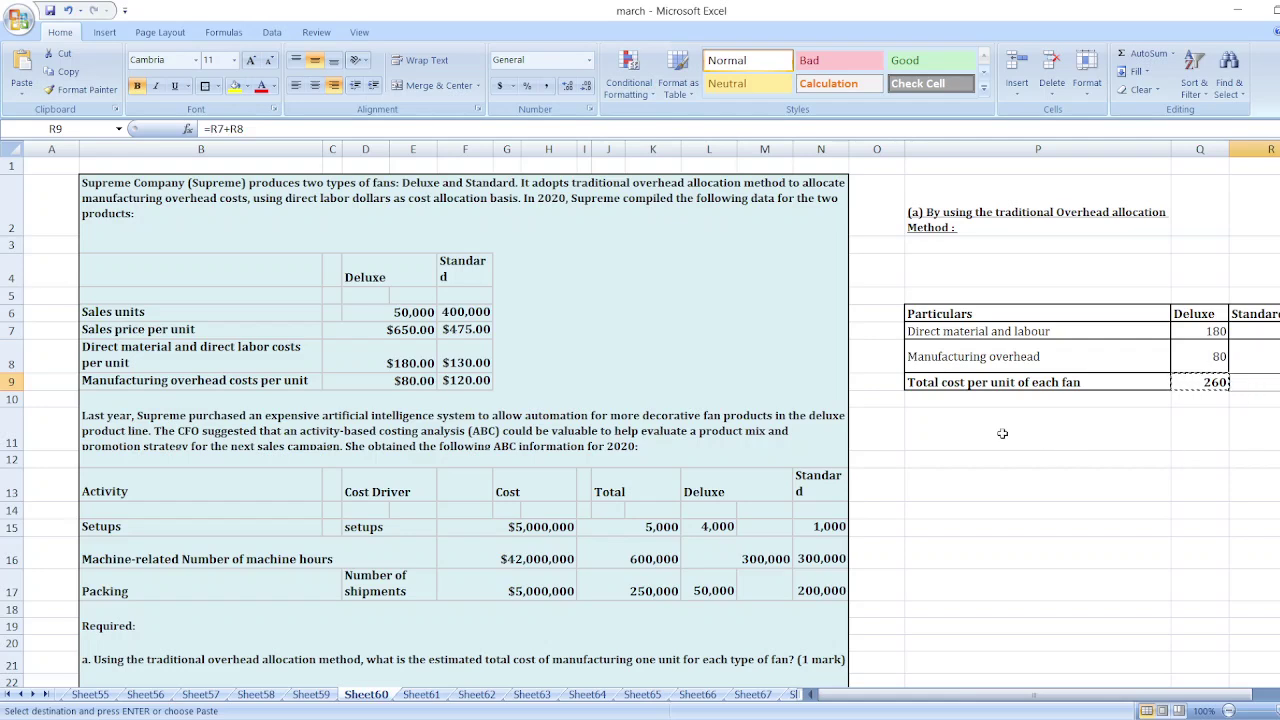
- Paste the prepared part (b) answer starting at cell P11 and capitalise the first word of its explanation to "Cost"
{"action": "left_click", "coordinate": [954, 420]}
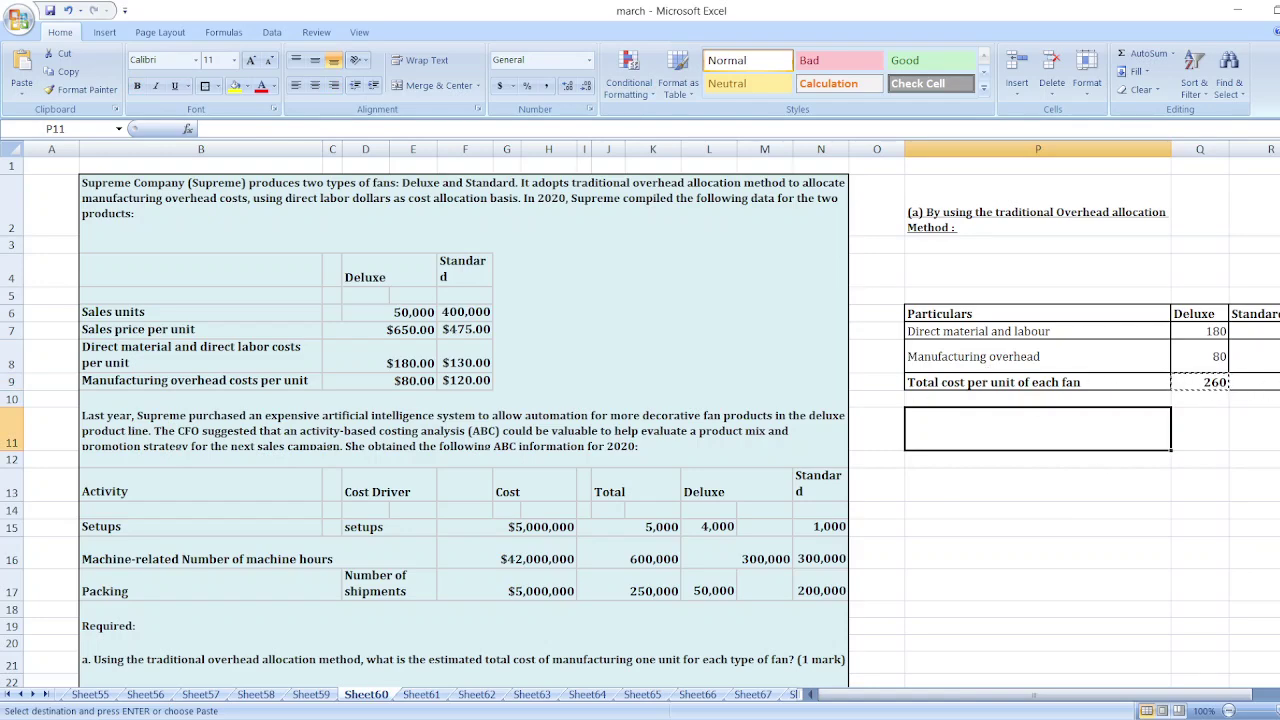
{"action": "scroll", "coordinate": [640, 422], "scroll_direction": "down", "scroll_amount": 2}
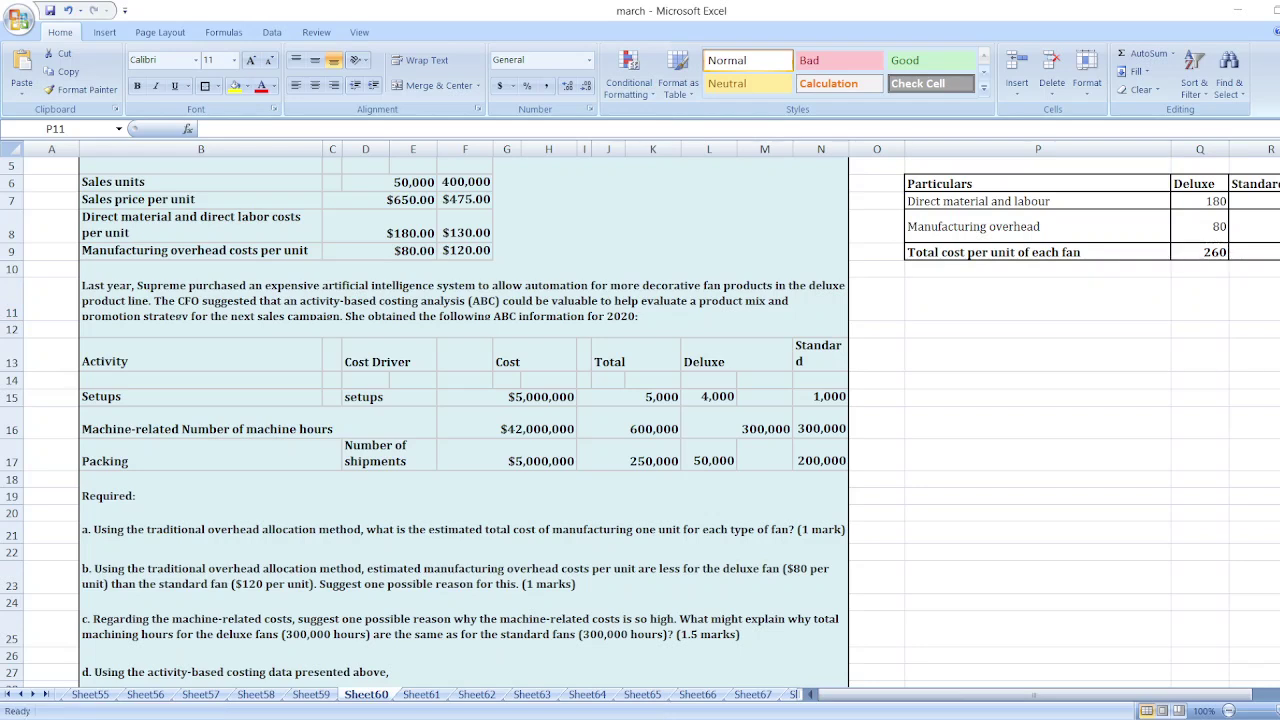
{"action": "key", "text": "alt+Tab"}
{"action": "key", "text": "ctrl+v"}
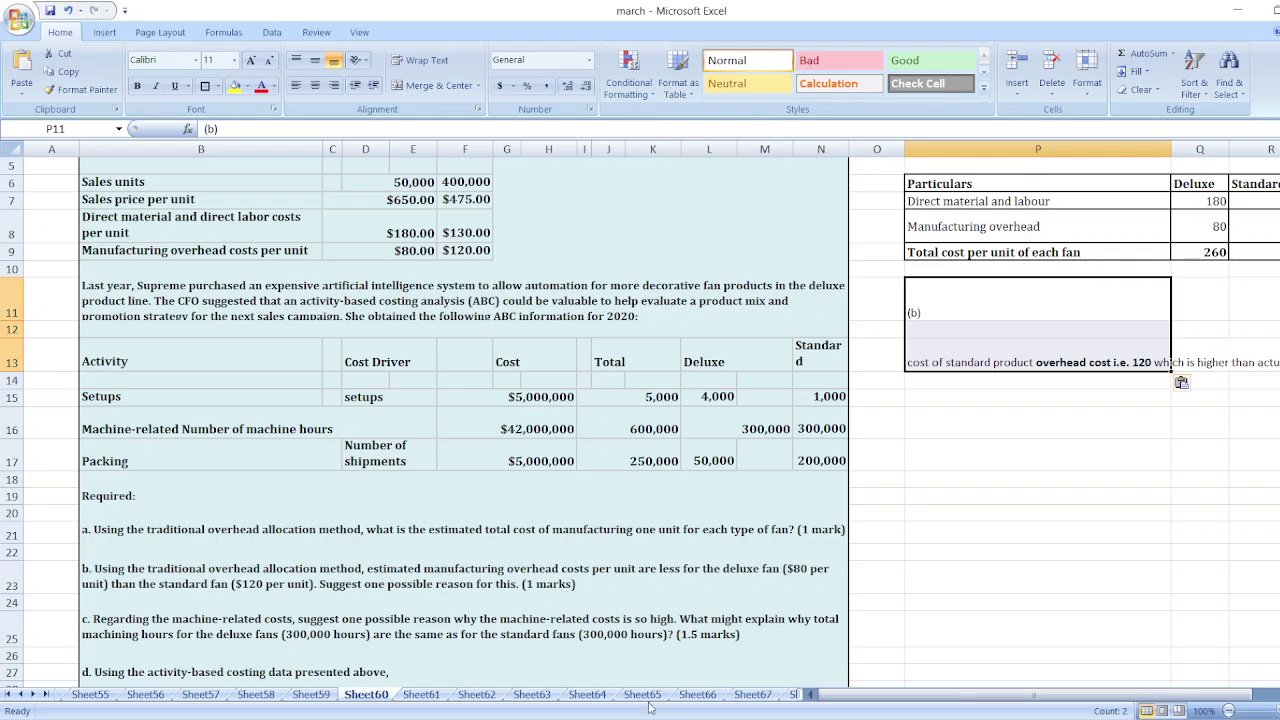
{"action": "double_click", "coordinate": [911, 364]}
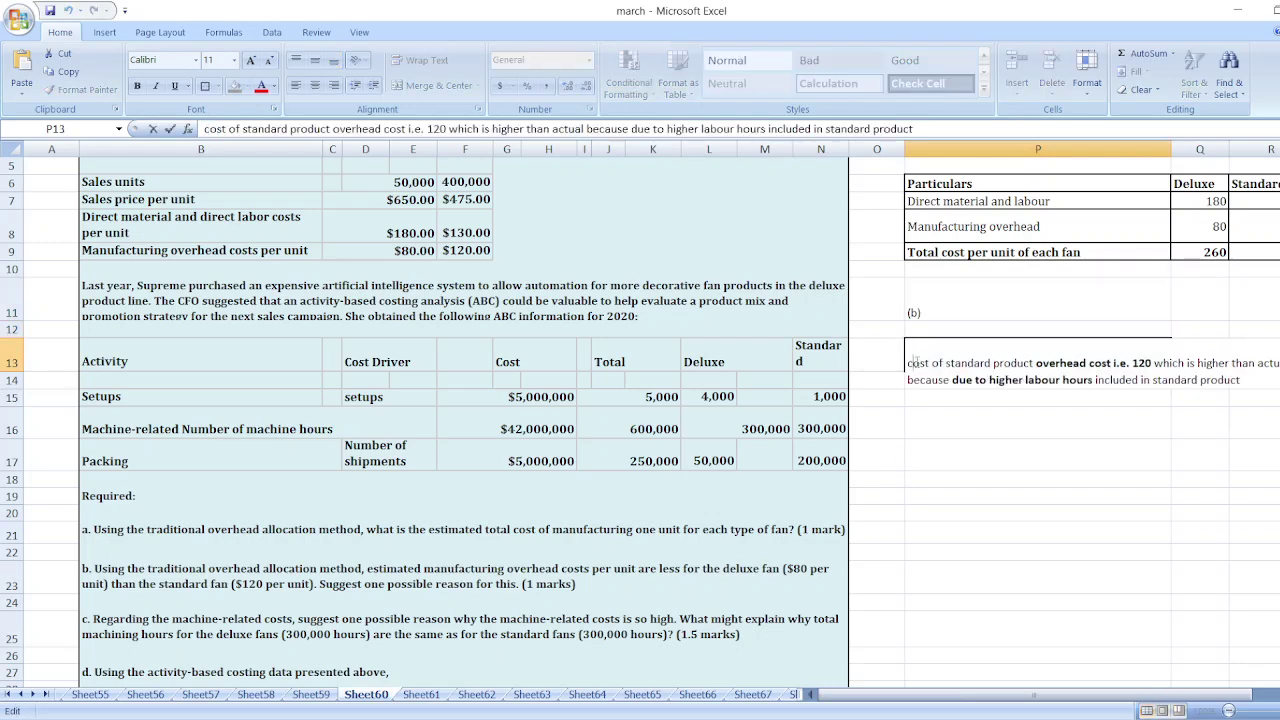
{"action": "type", "text": "C"}
{"action": "key", "text": "Return"}
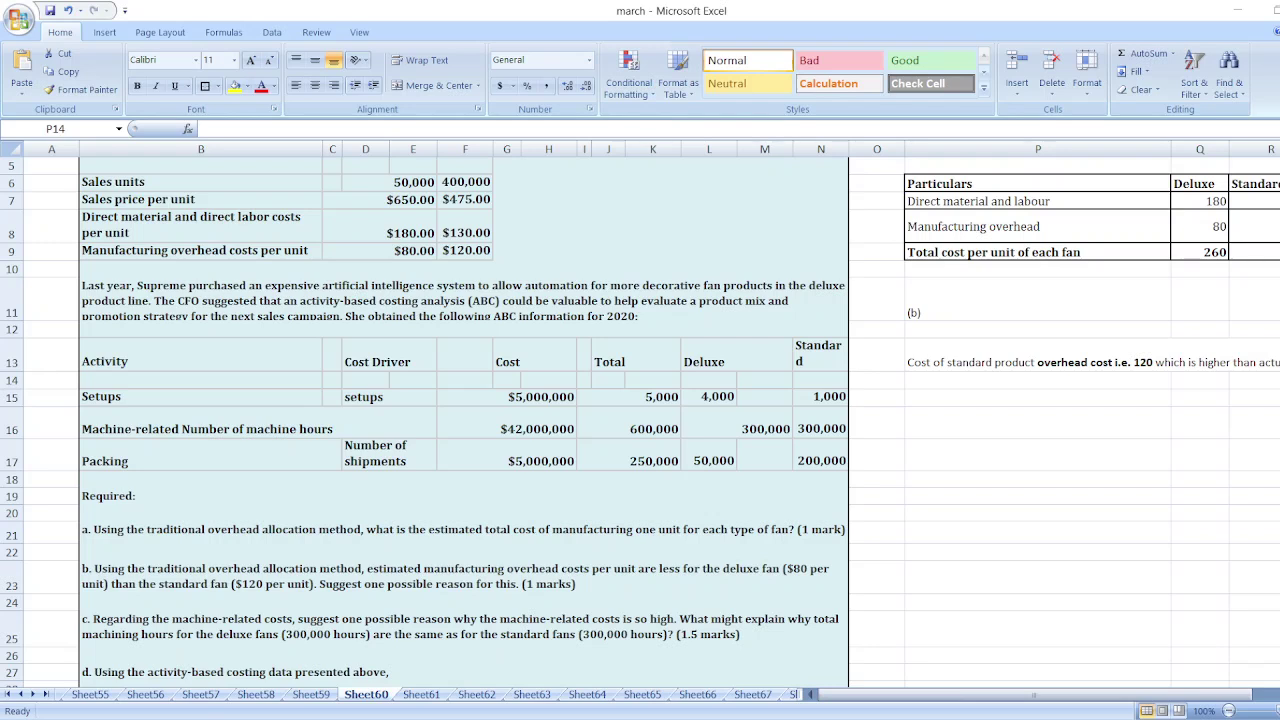
- Label cell P15 "c)" and enter "Total Machine Cost = $42,000,000" in P16
{"action": "key", "text": "Return"}
{"action": "type", "text": "c)"}
{"action": "key", "text": "Return"}
{"action": "type", "text": "T"}
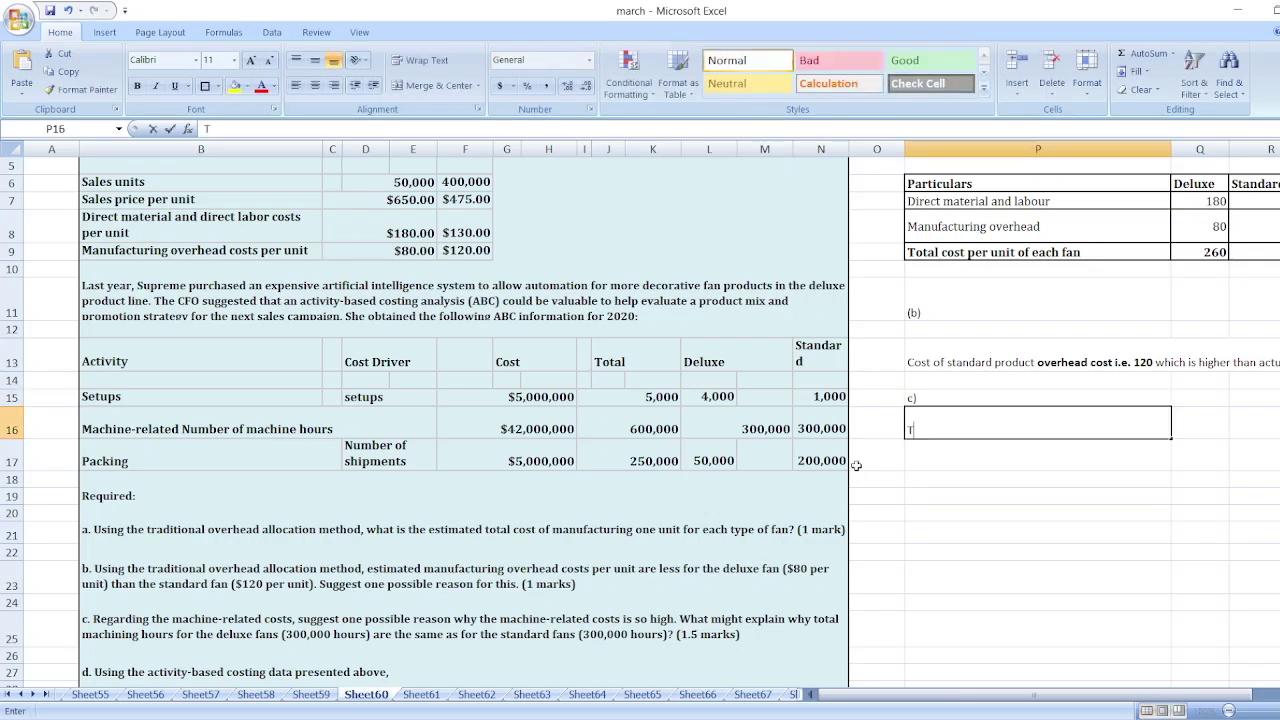
{"action": "type", "text": "otal Machi"}
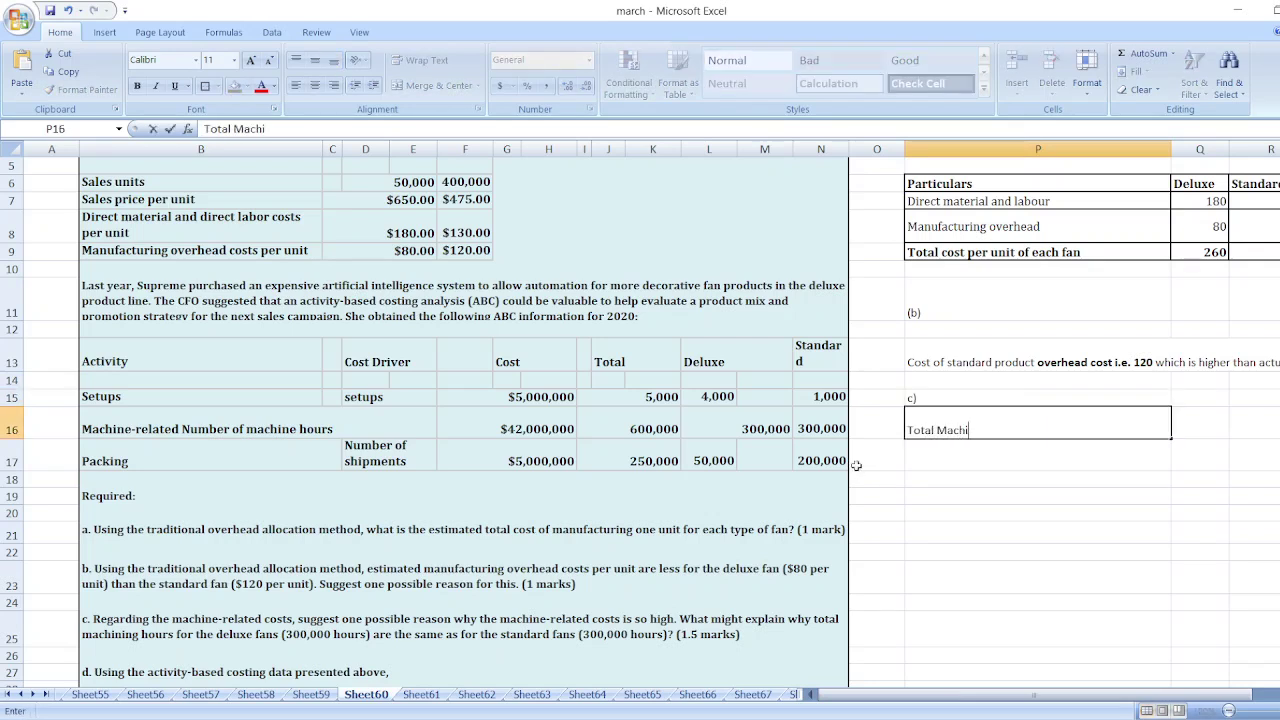
{"action": "type", "text": "ne Cost ="}
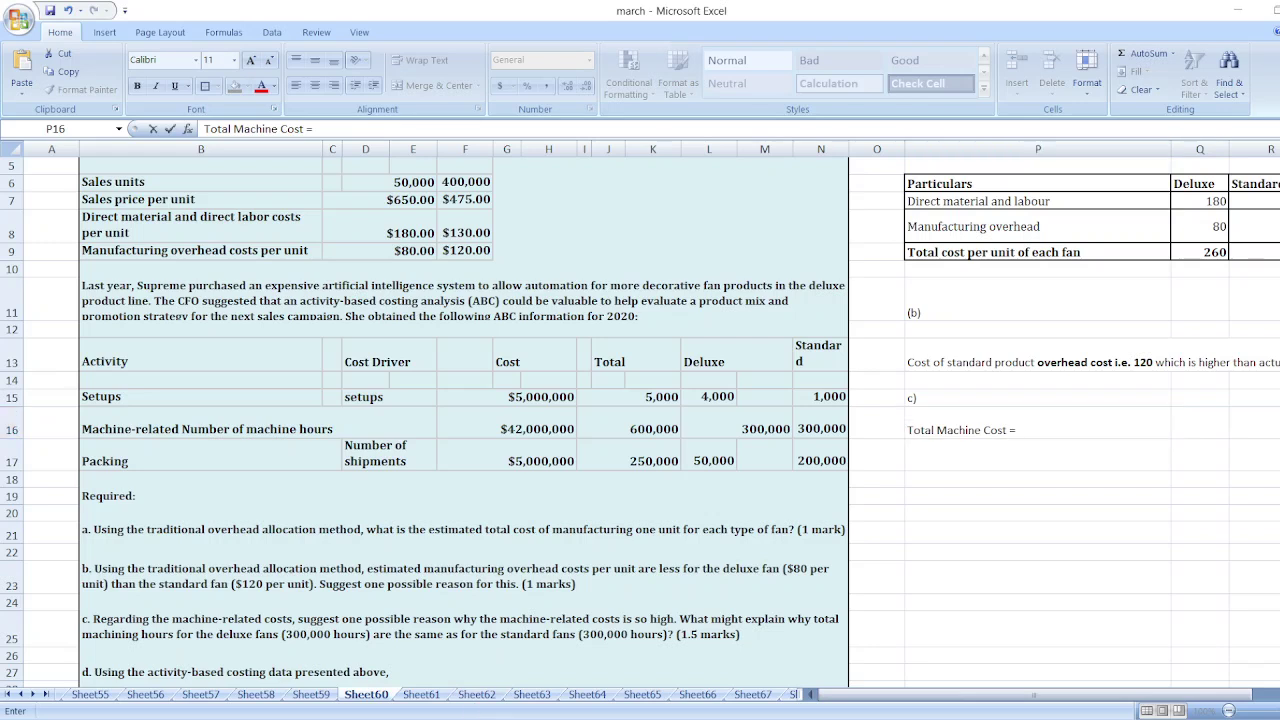
{"action": "type", "text": "$42,000,0000"}
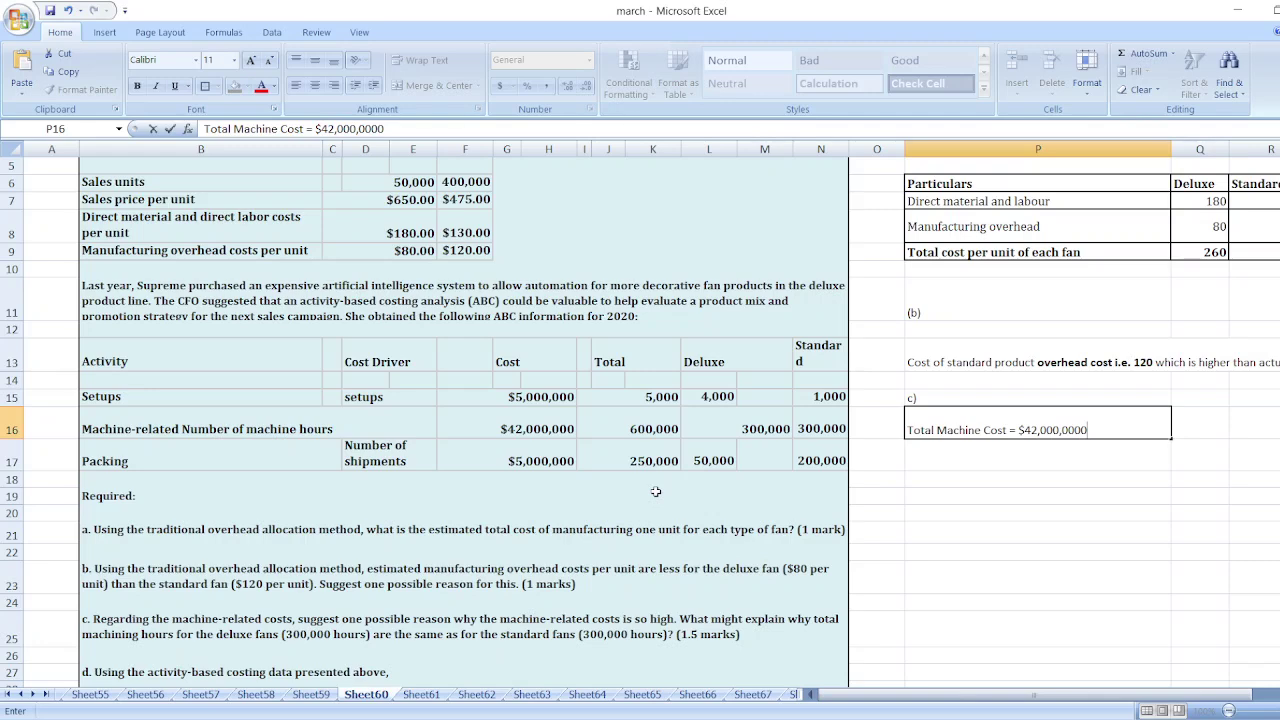
{"action": "key", "text": "BackSpace"}
{"action": "key", "text": "Return"}
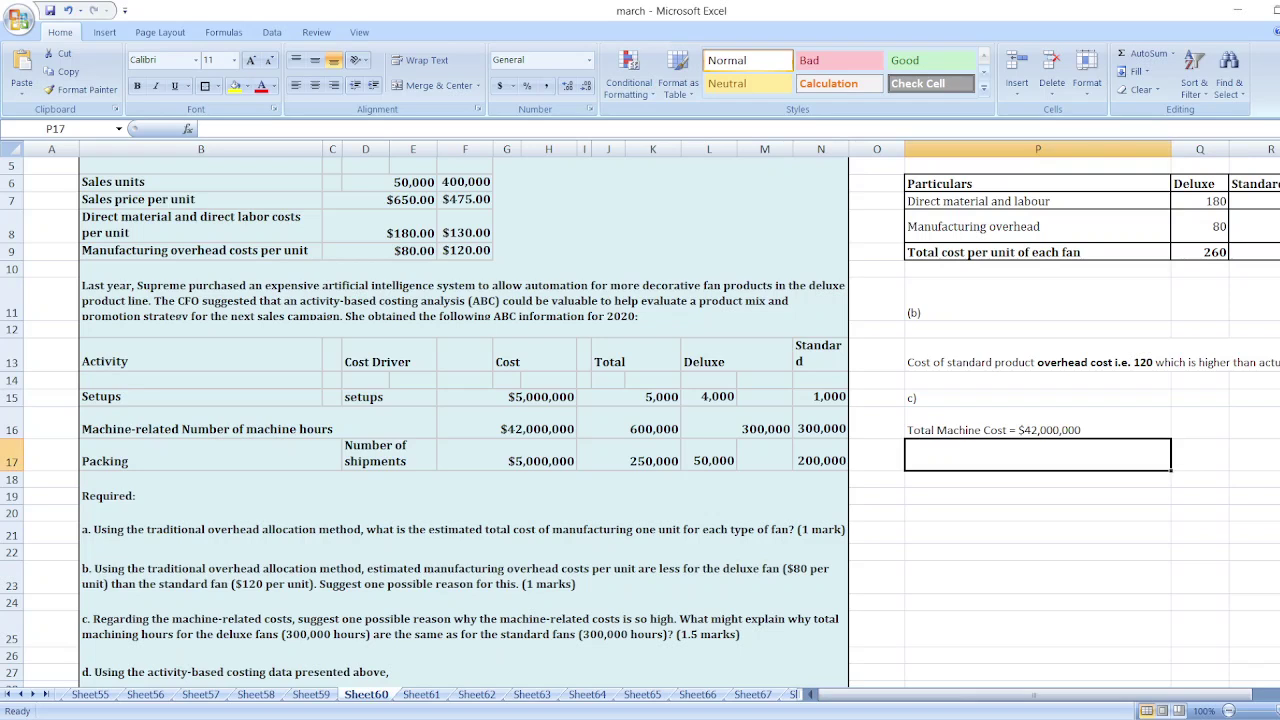
- Enter "Total Machine Hours = 600,000" in cell P17
{"action": "type", "text": "Total Machine H"}
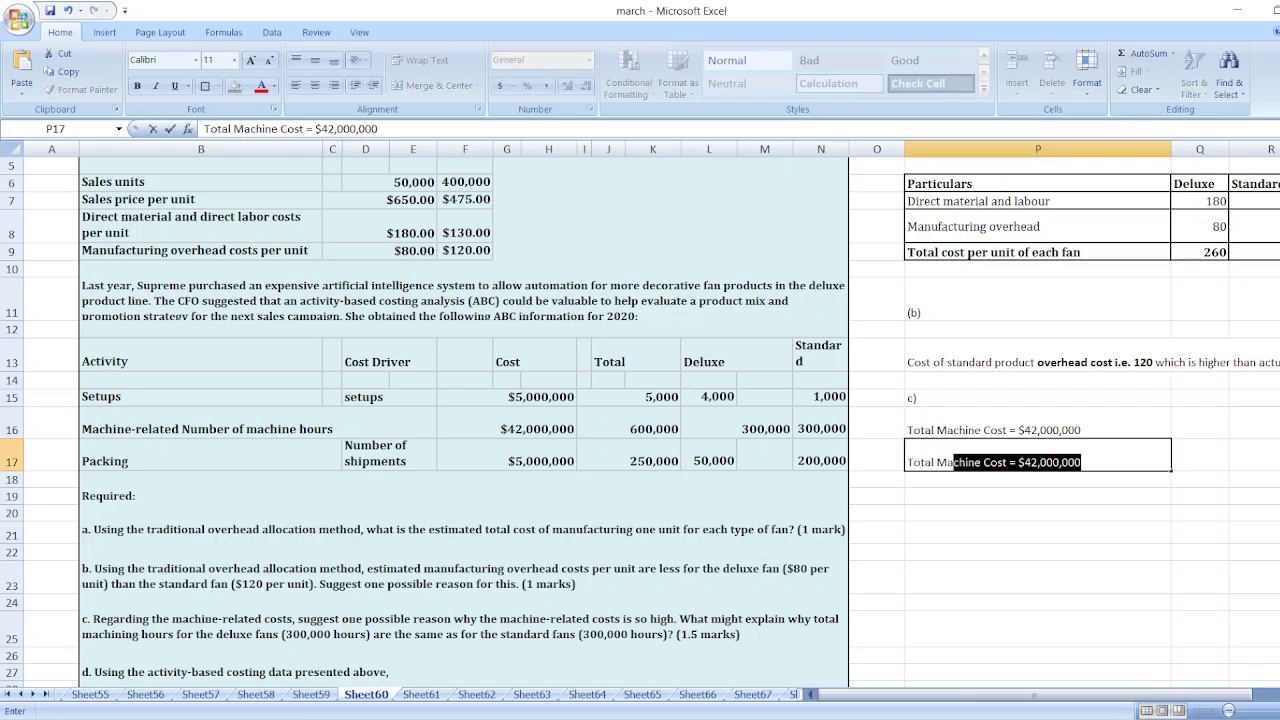
{"action": "type", "text": "ours ="}
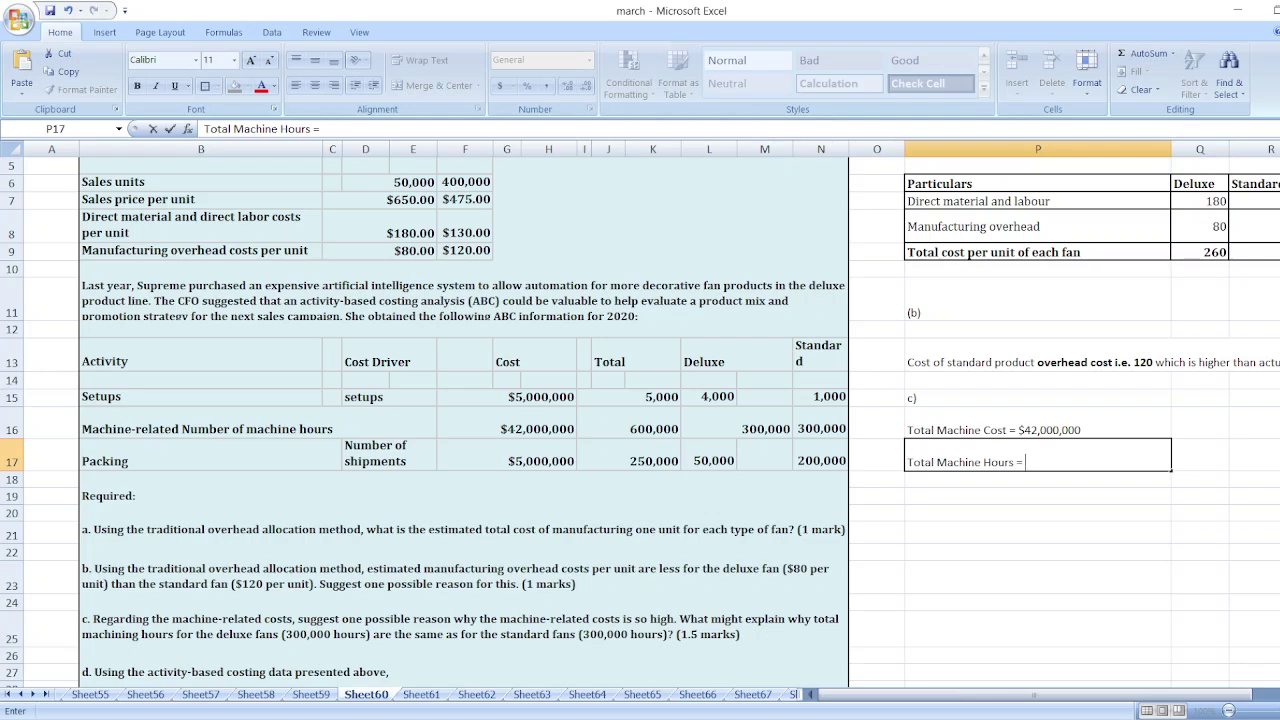
{"action": "type", "text": " 600,000"}
{"action": "key", "text": "Return"}
{"action": "key", "text": "Return"}
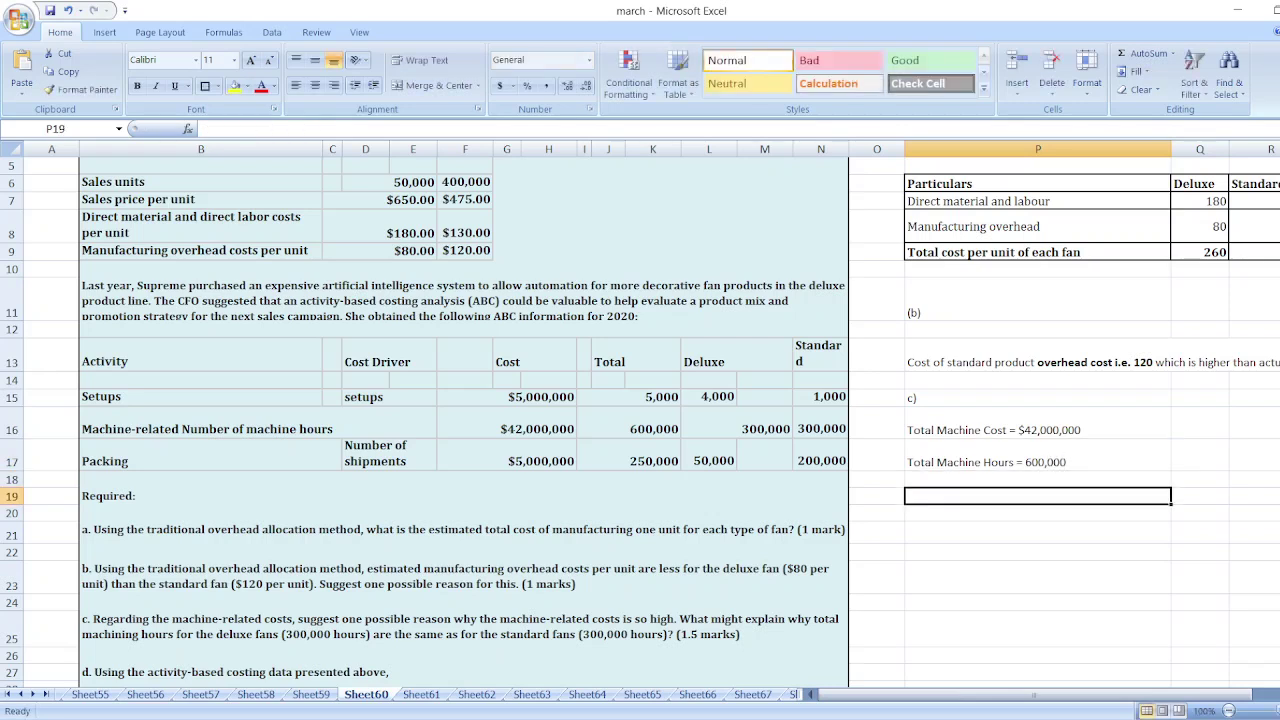
- Write "Per Hour Machine Cost = $42,000,000/600,000 =" in cell P19
{"action": "type", "text": "Per Hour Ma"}
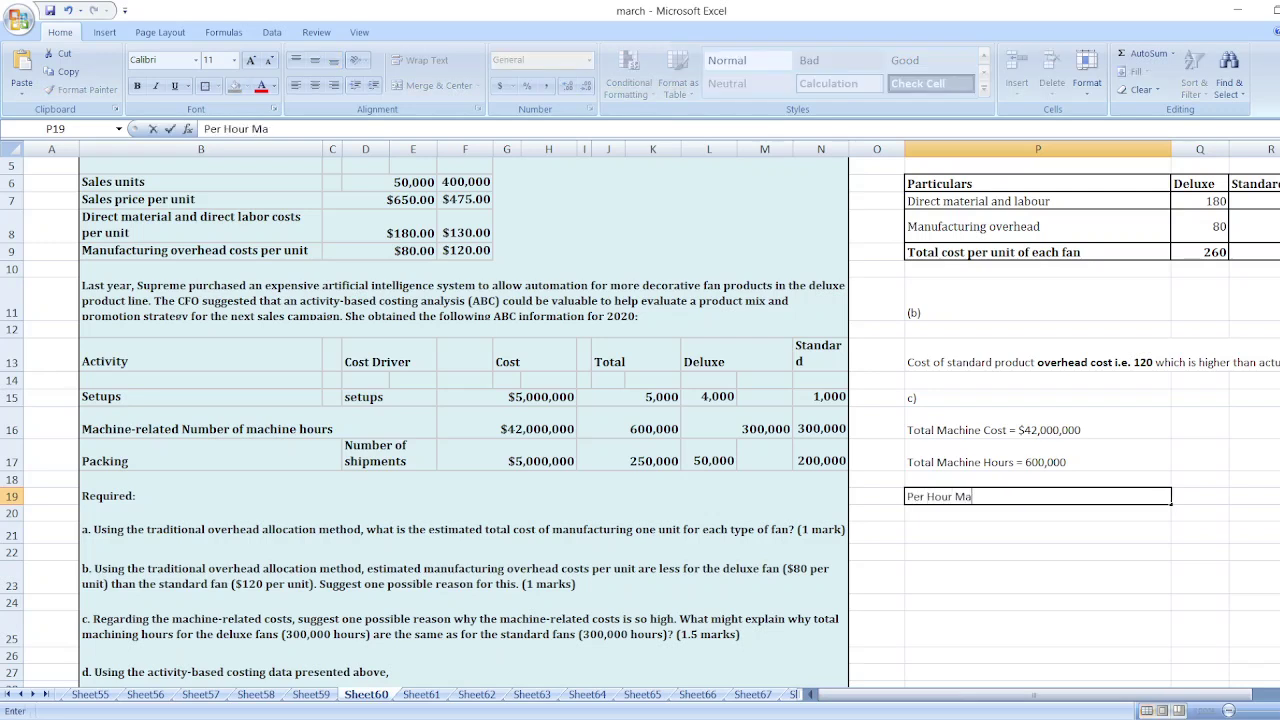
{"action": "type", "text": "chine Cost = $42,"}
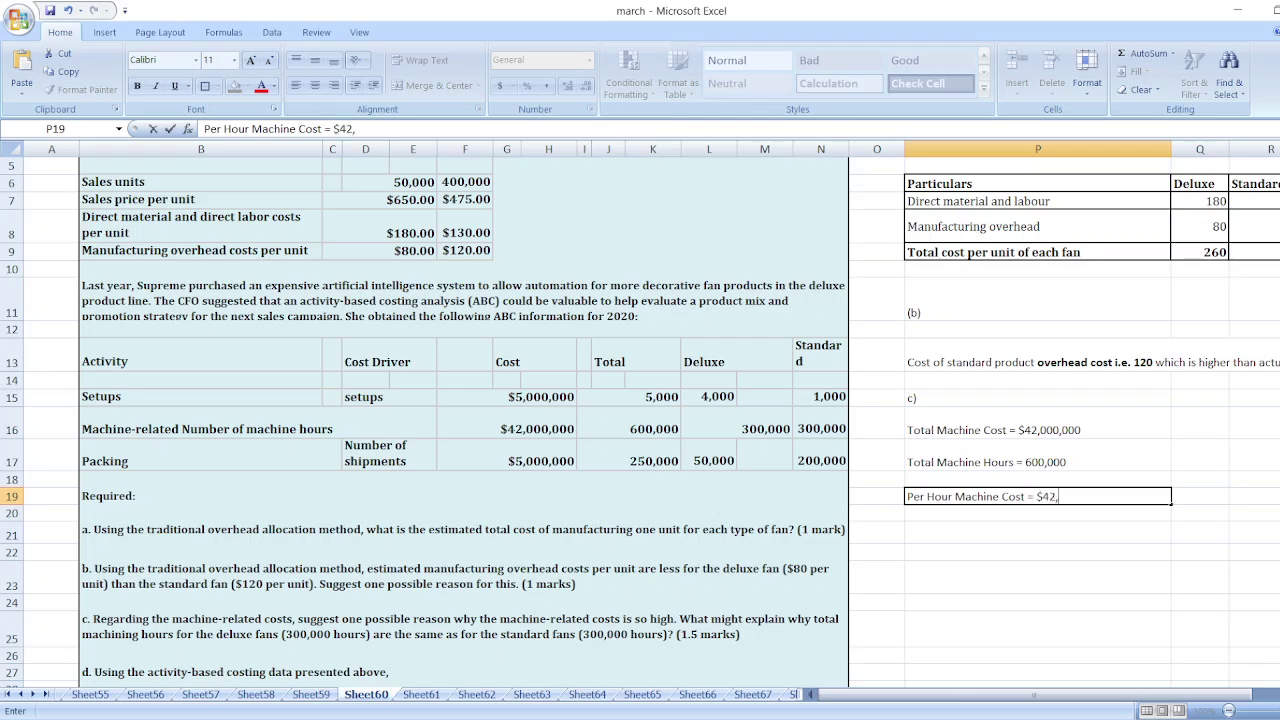
{"action": "type", "text": "000,000/600,000 ="}
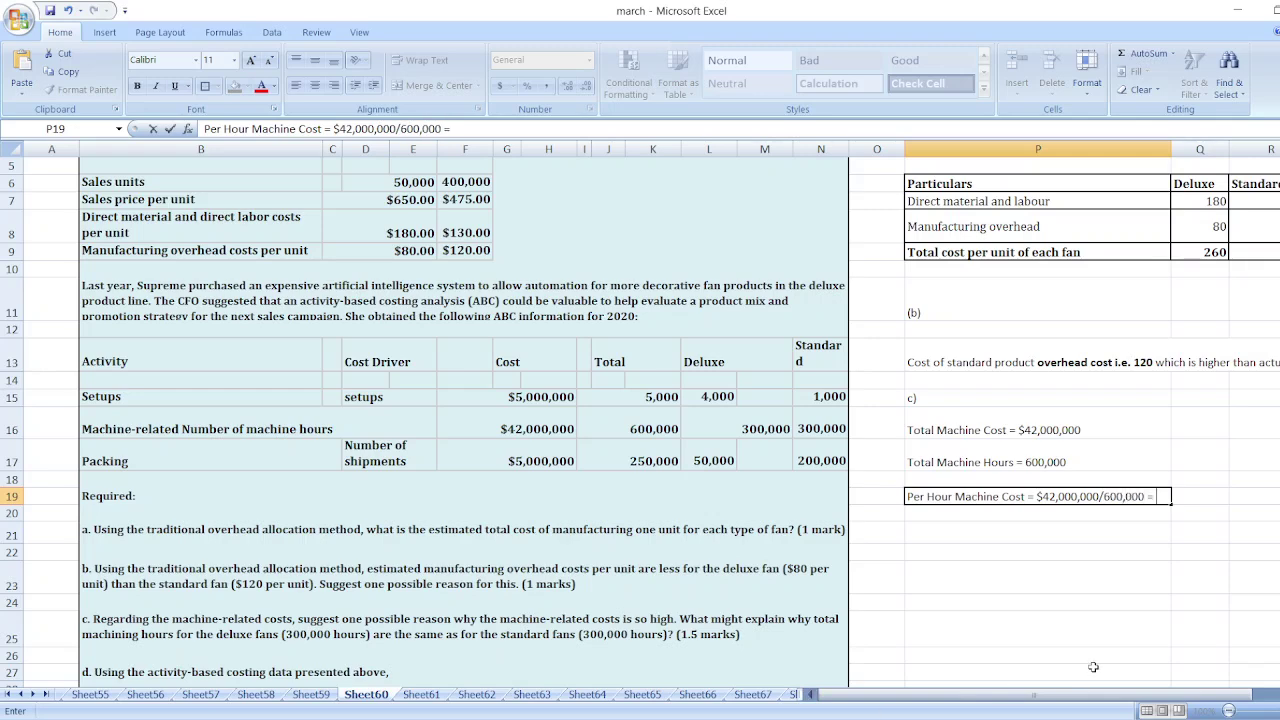
- Calculate the hourly machine cost in cell R21 with the formula =42000000/600000
{"action": "left_click", "coordinate": [1267, 540]}
{"action": "type", "text": "=42"}
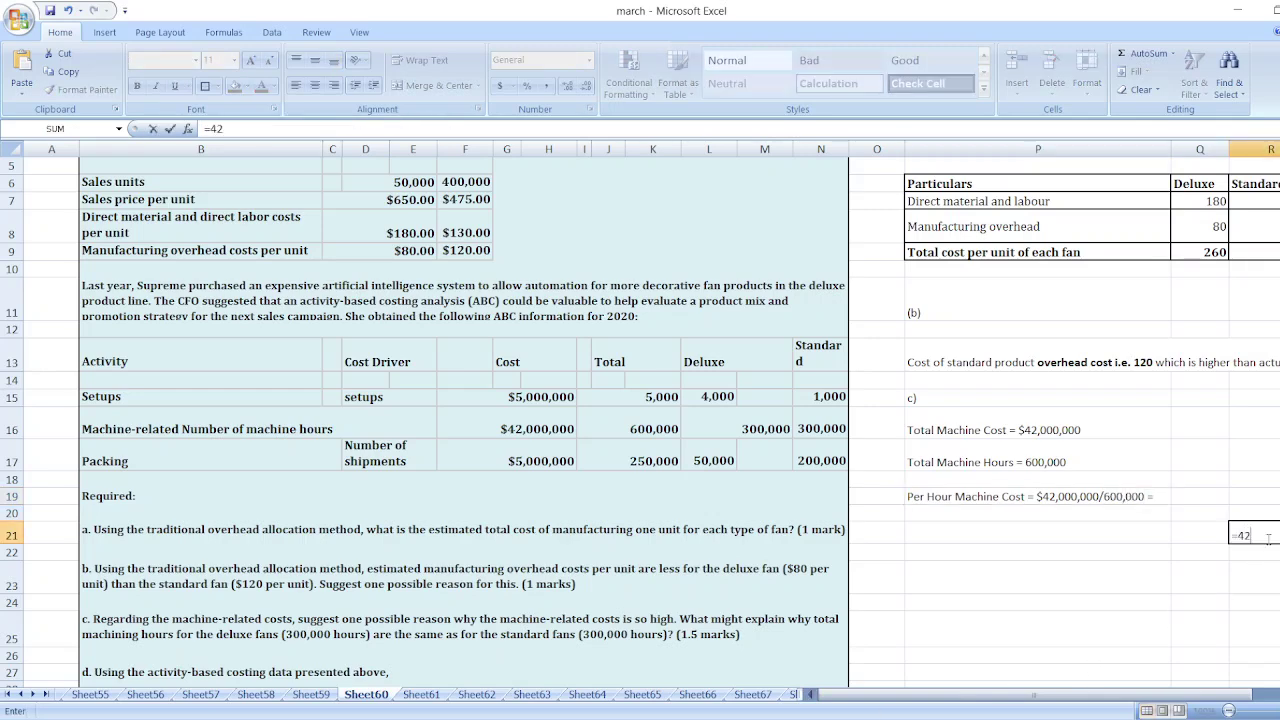
{"action": "type", "text": "000000/600000"}
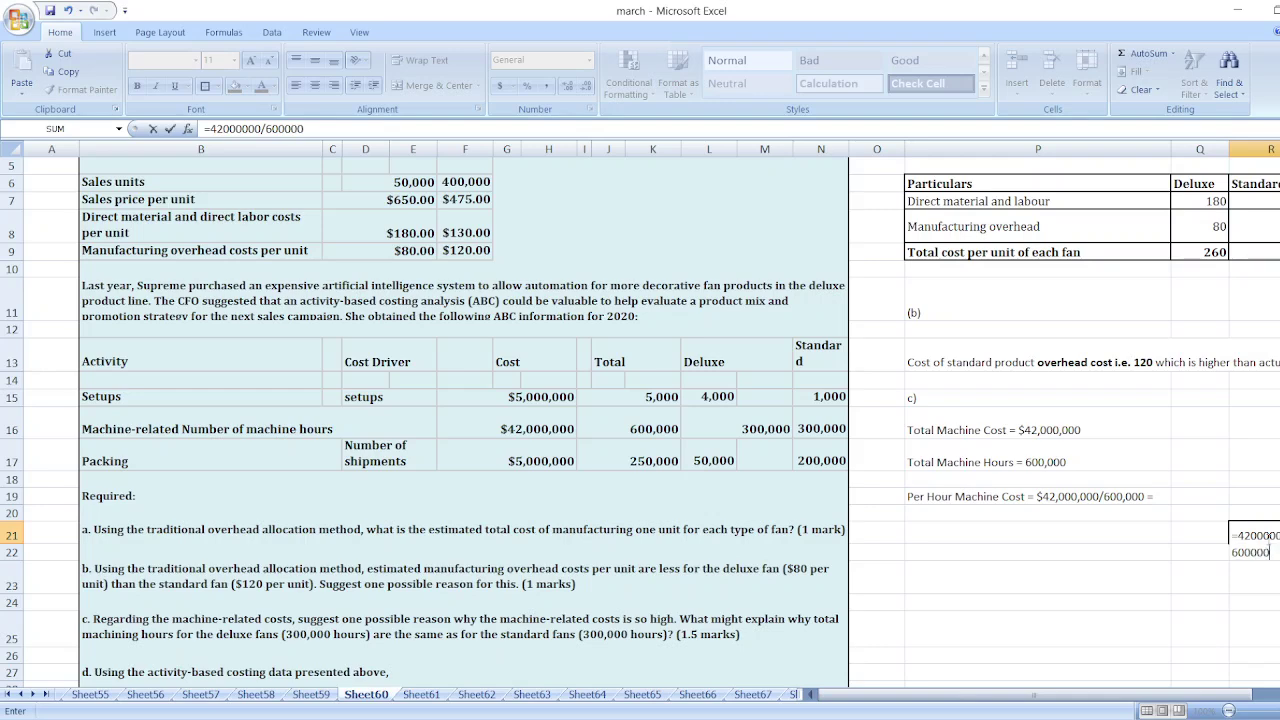
{"action": "key", "text": "Return"}
- Complete the Per Hour Machine Cost line in P19 by appending "$70 per machine hour"
{"action": "double_click", "coordinate": [1152, 493]}
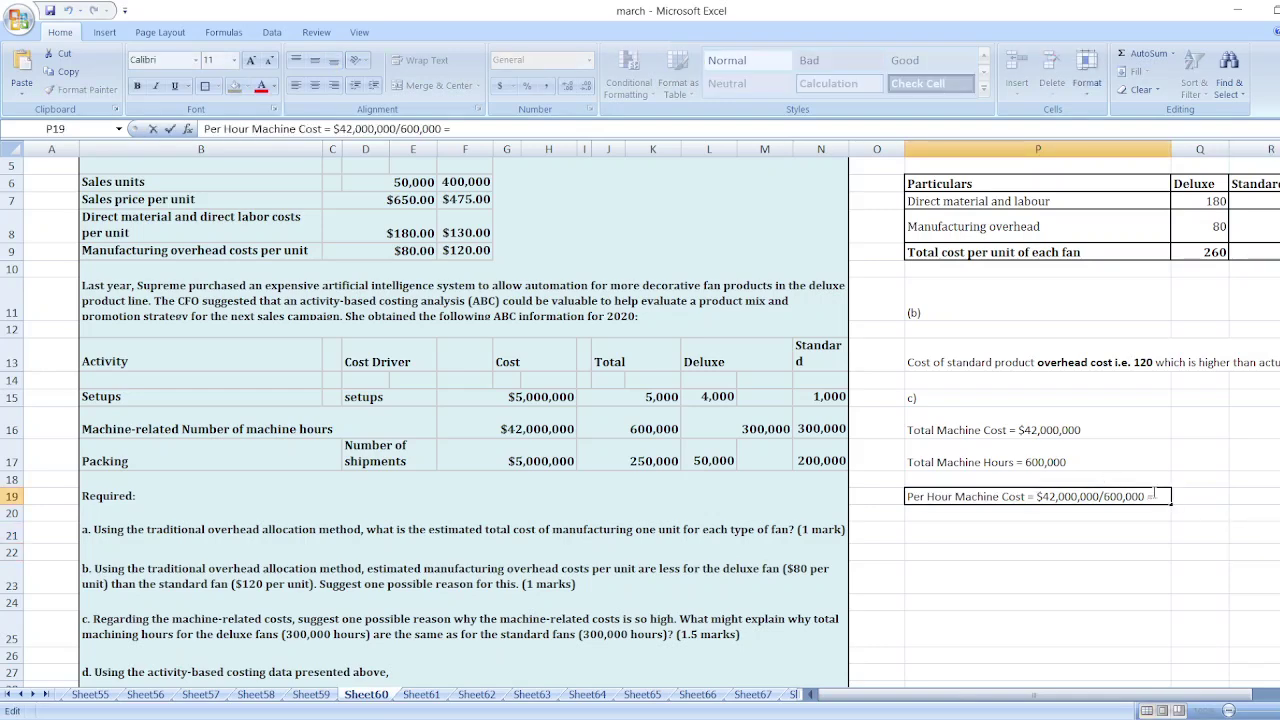
{"action": "type", "text": "$70 per ma"}
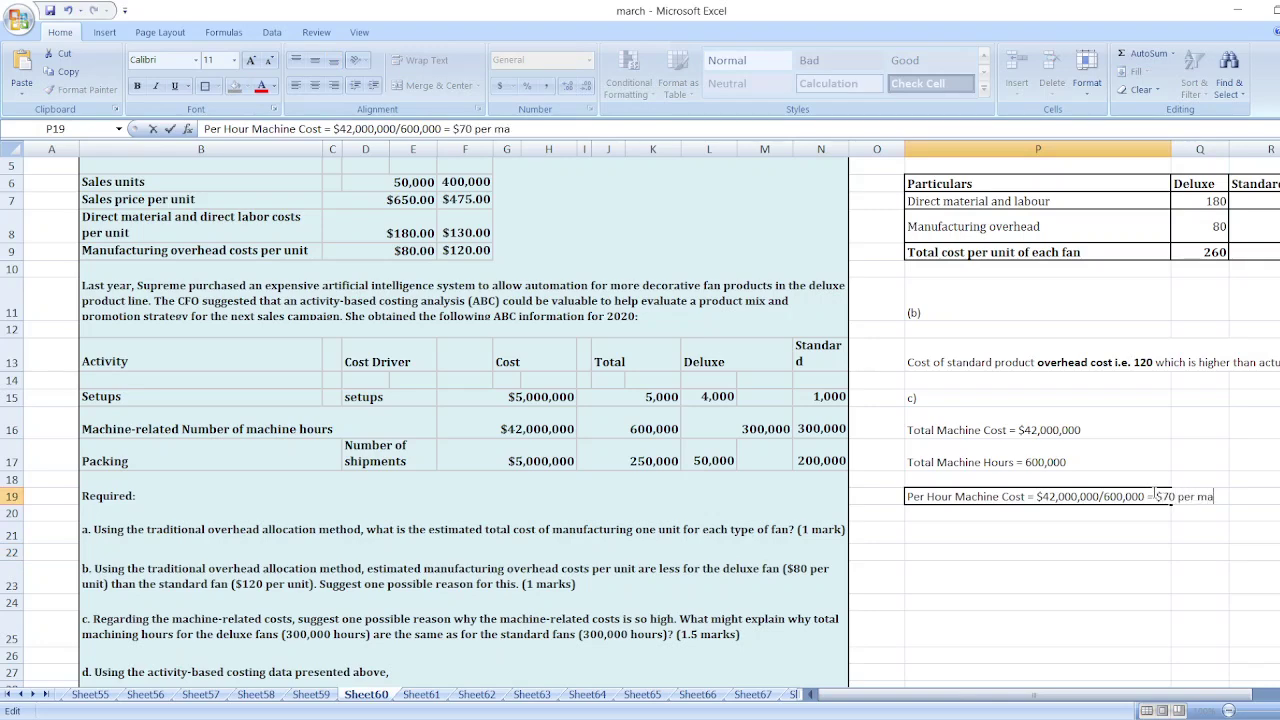
{"action": "type", "text": "chine hour"}
{"action": "key", "text": "Return"}
{"action": "key", "text": "Return"}
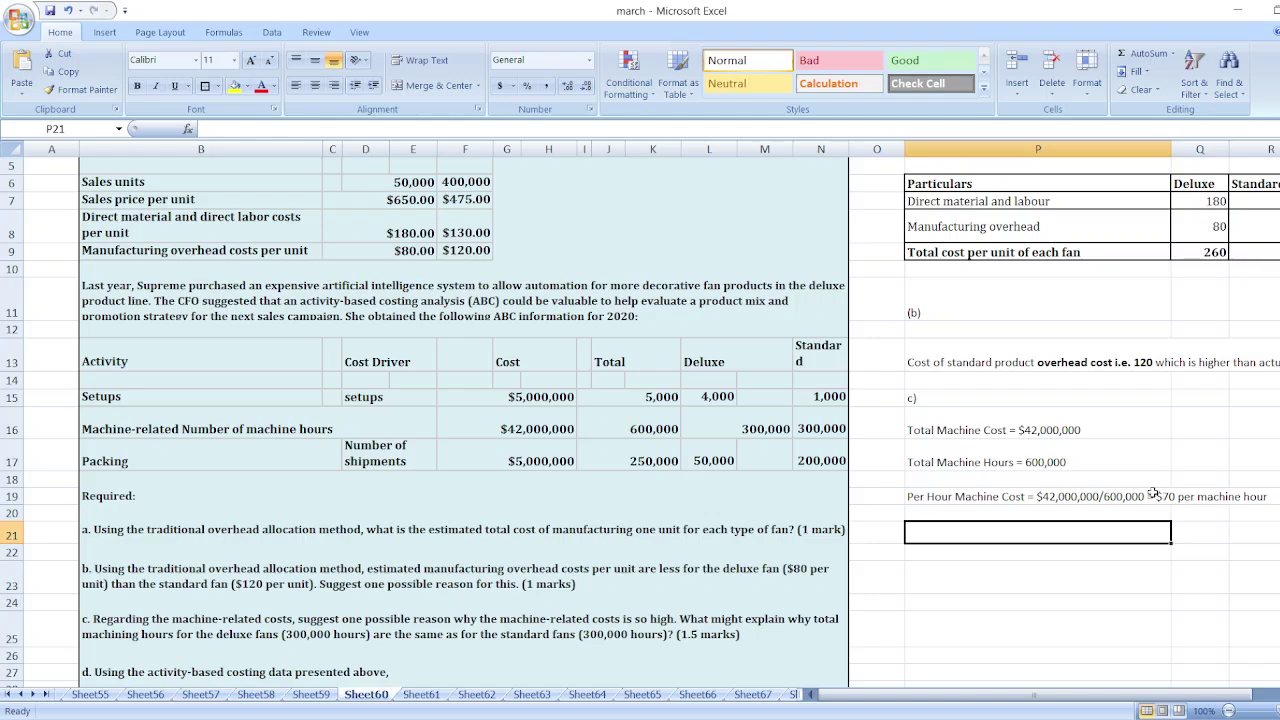
- Enter "Machine Cost for Deluxe = $70*300,000 = $21,000,000" in cell P21
{"action": "type", "text": "Machine"}
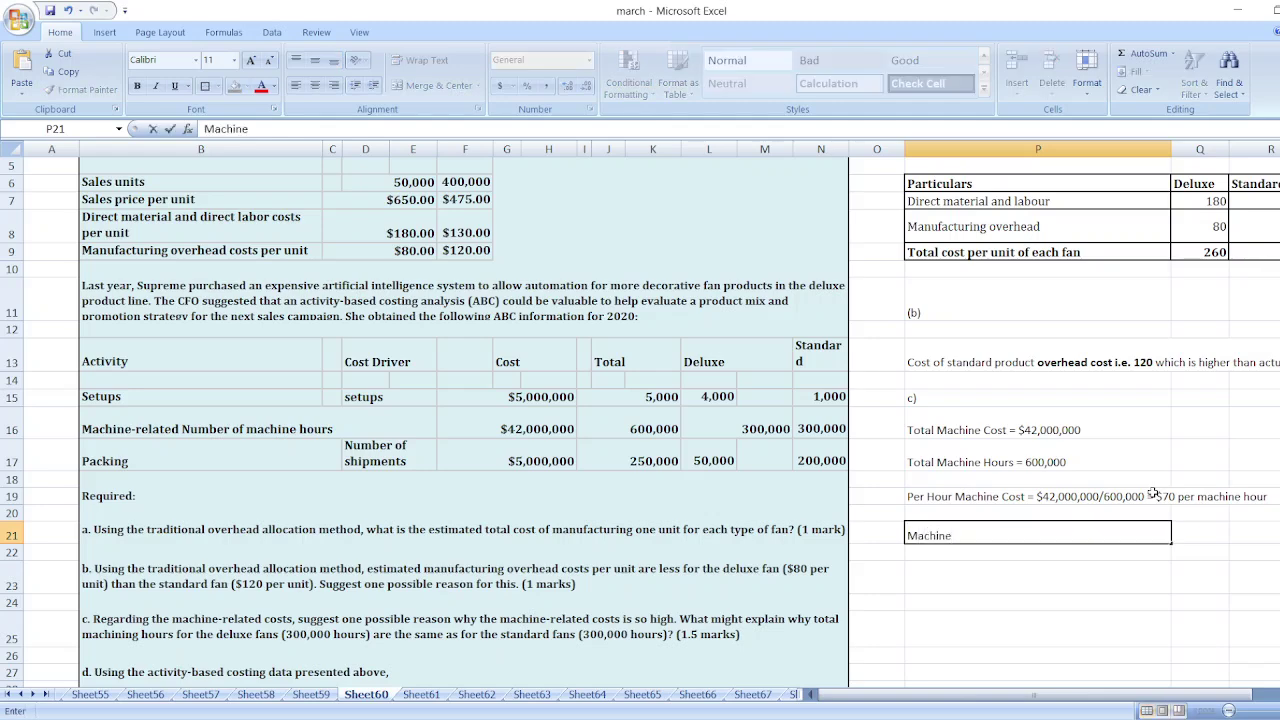
{"action": "type", "text": " Cost for Deluxe ="}
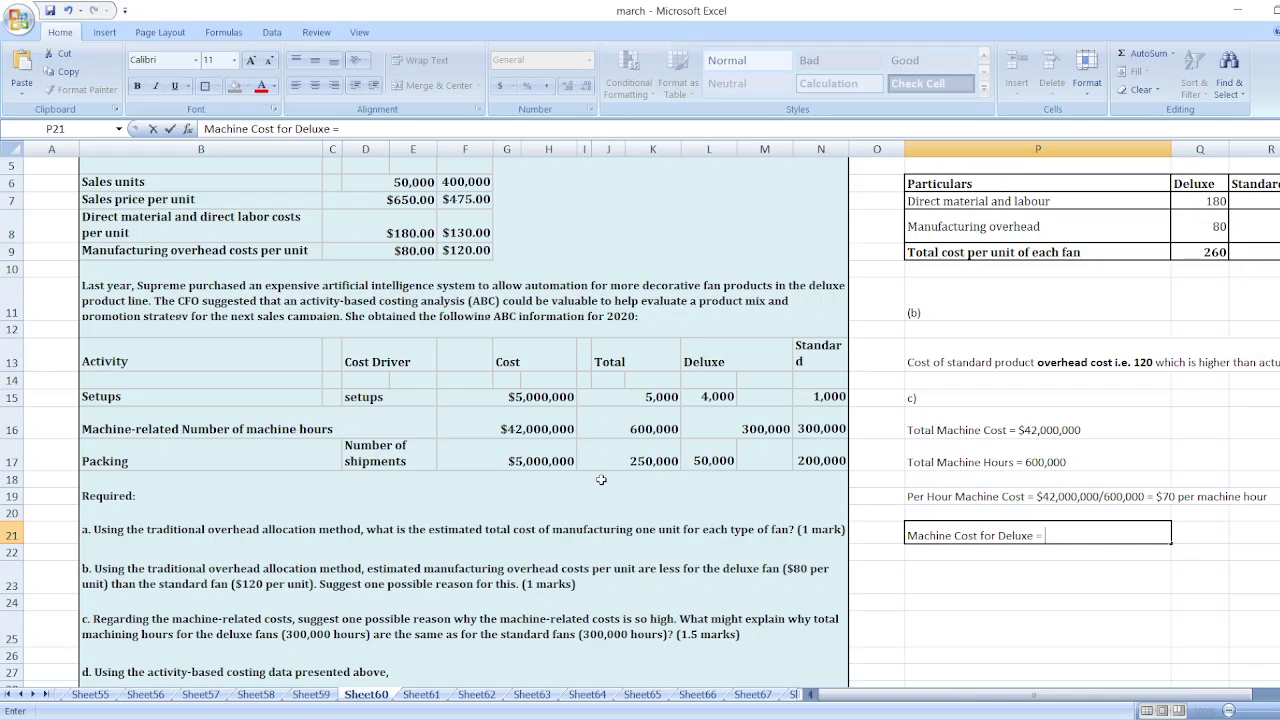
{"action": "type", "text": "$70*"}
{"action": "type", "text": "300,000 ="}
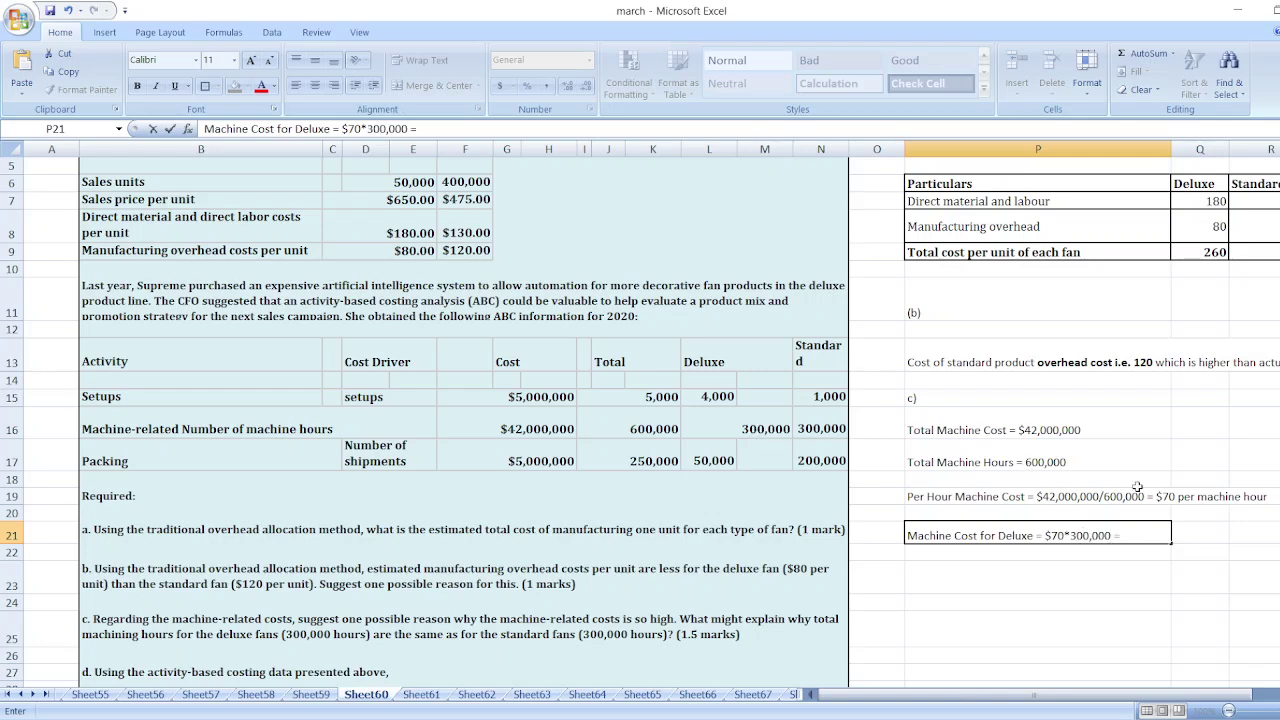
{"action": "type", "text": " $21,000,000"}
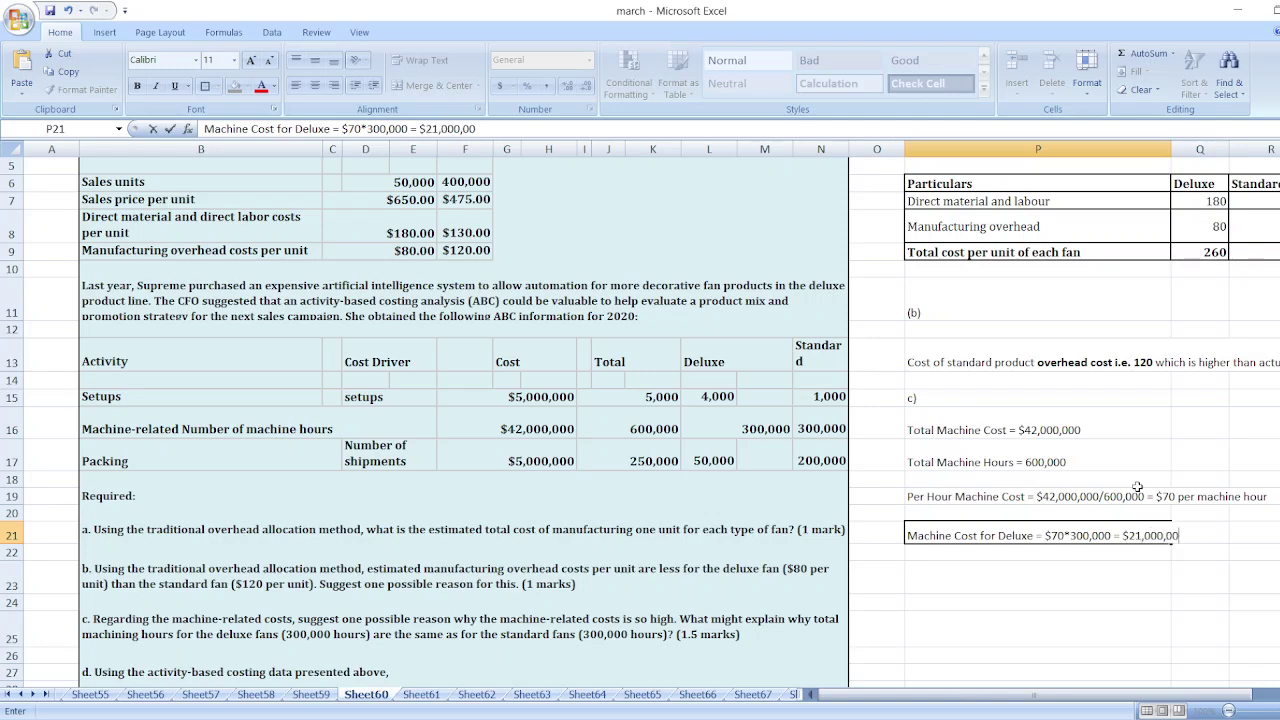
{"action": "key", "text": "Return"}
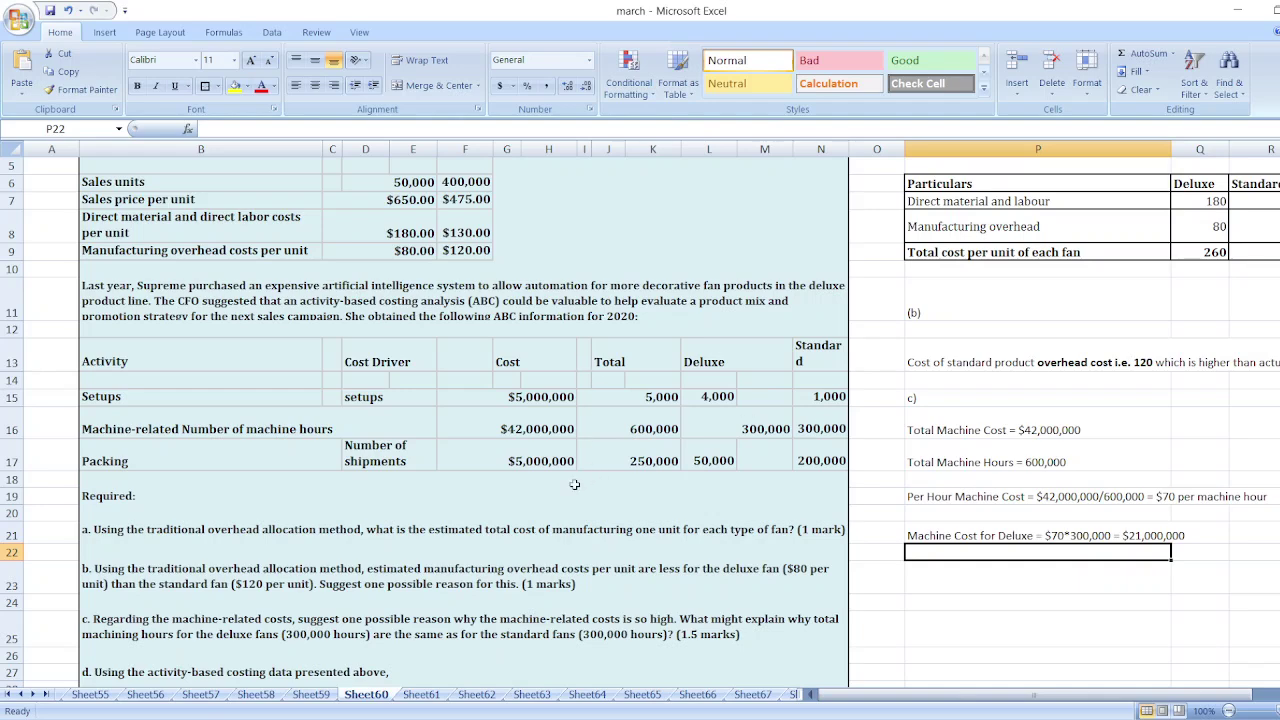
{"action": "left_click", "coordinate": [700, 511]}
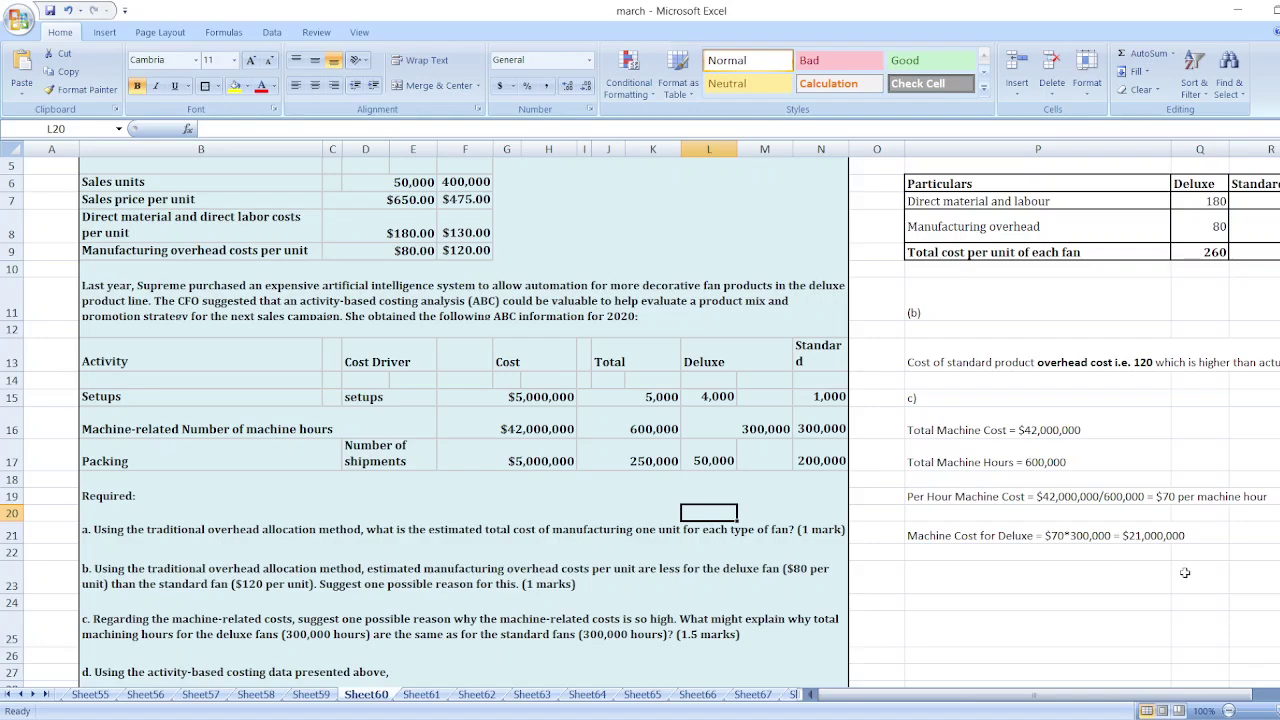
- Label cell P24 "d-1)" below the machine cost answer
{"action": "scroll", "coordinate": [640, 420], "scroll_direction": "down", "scroll_amount": 3}
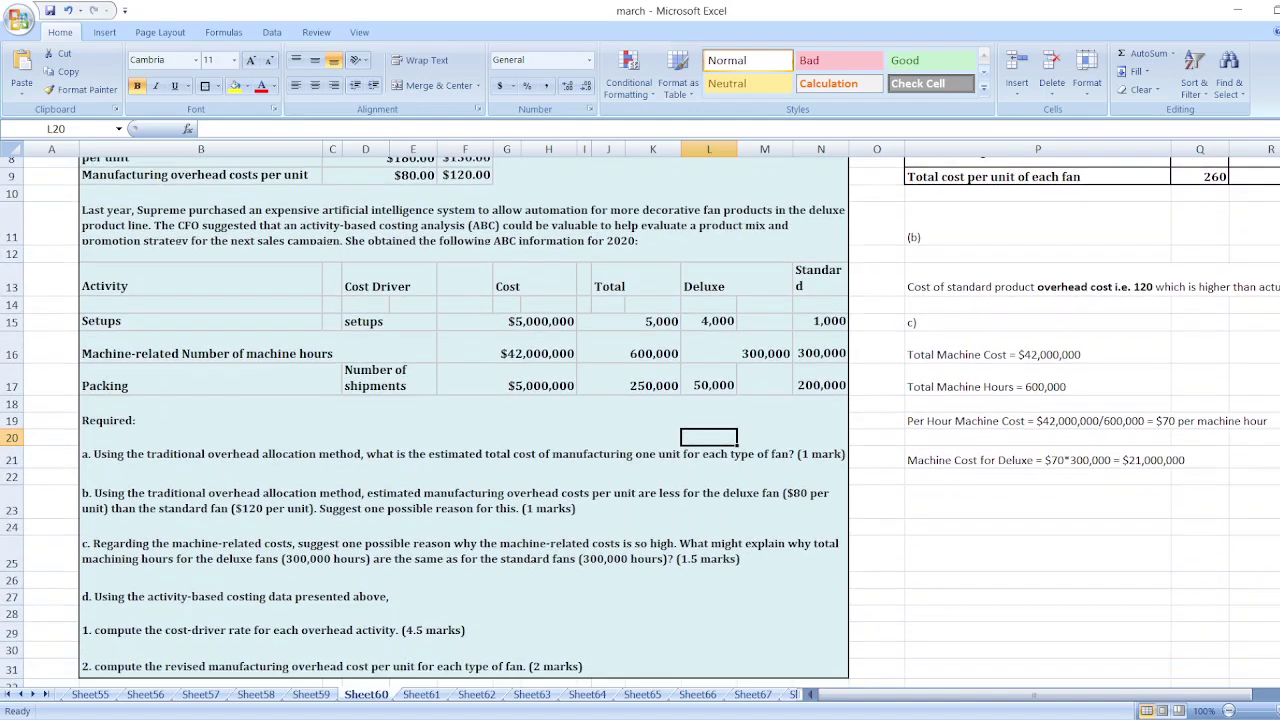
{"action": "scroll", "coordinate": [640, 420], "scroll_direction": "down", "scroll_amount": 1}
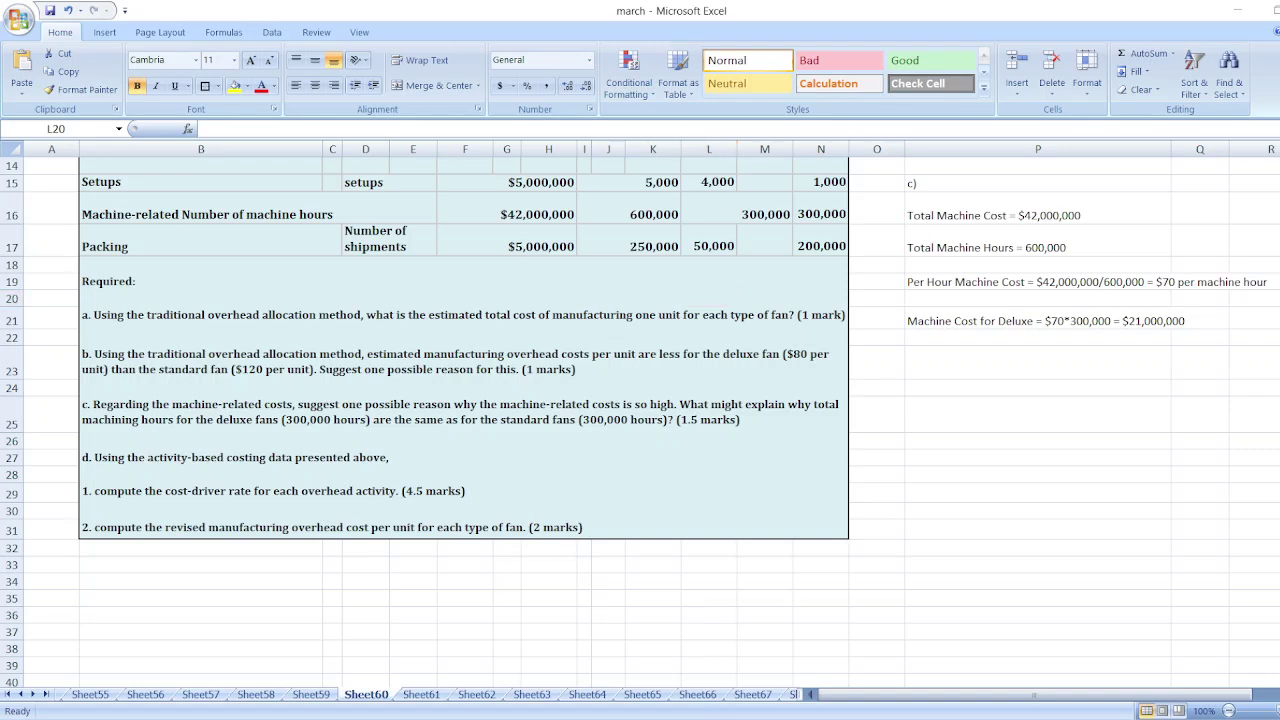
{"action": "left_click", "coordinate": [957, 385]}
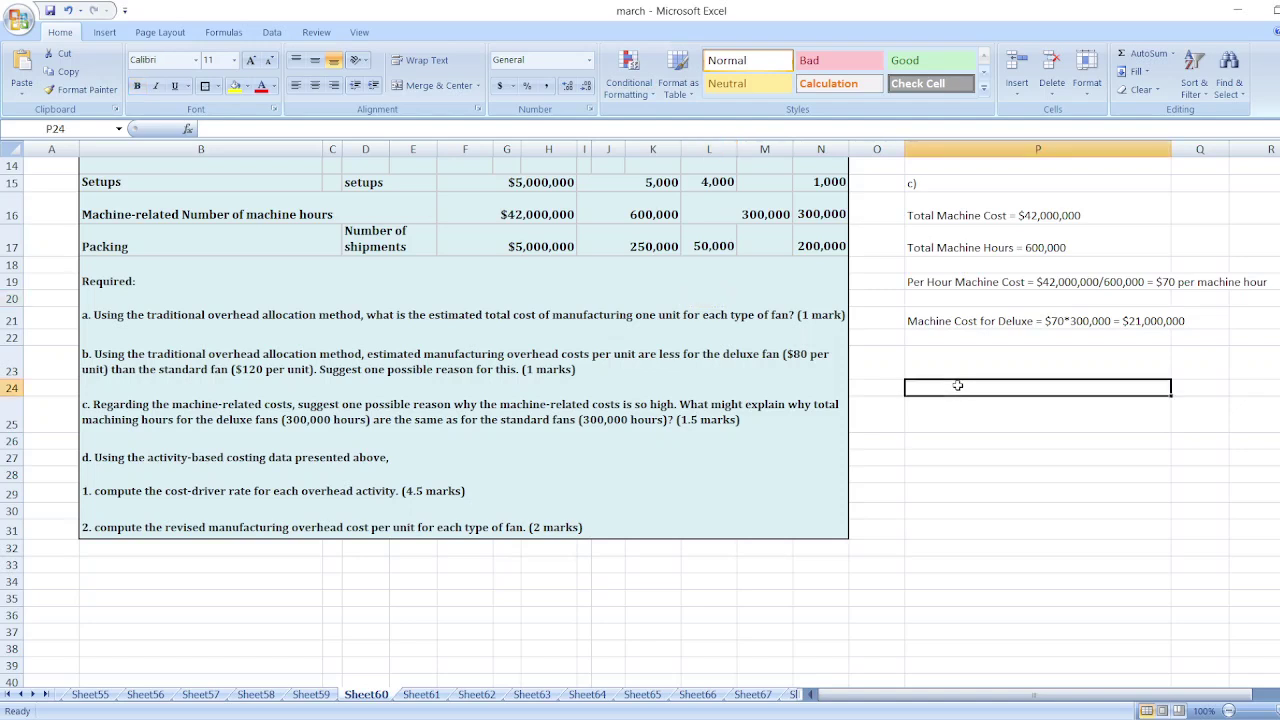
{"action": "type", "text": "d."}
{"action": "key", "text": "BackSpace"}
{"action": "type", "text": "-1)"}
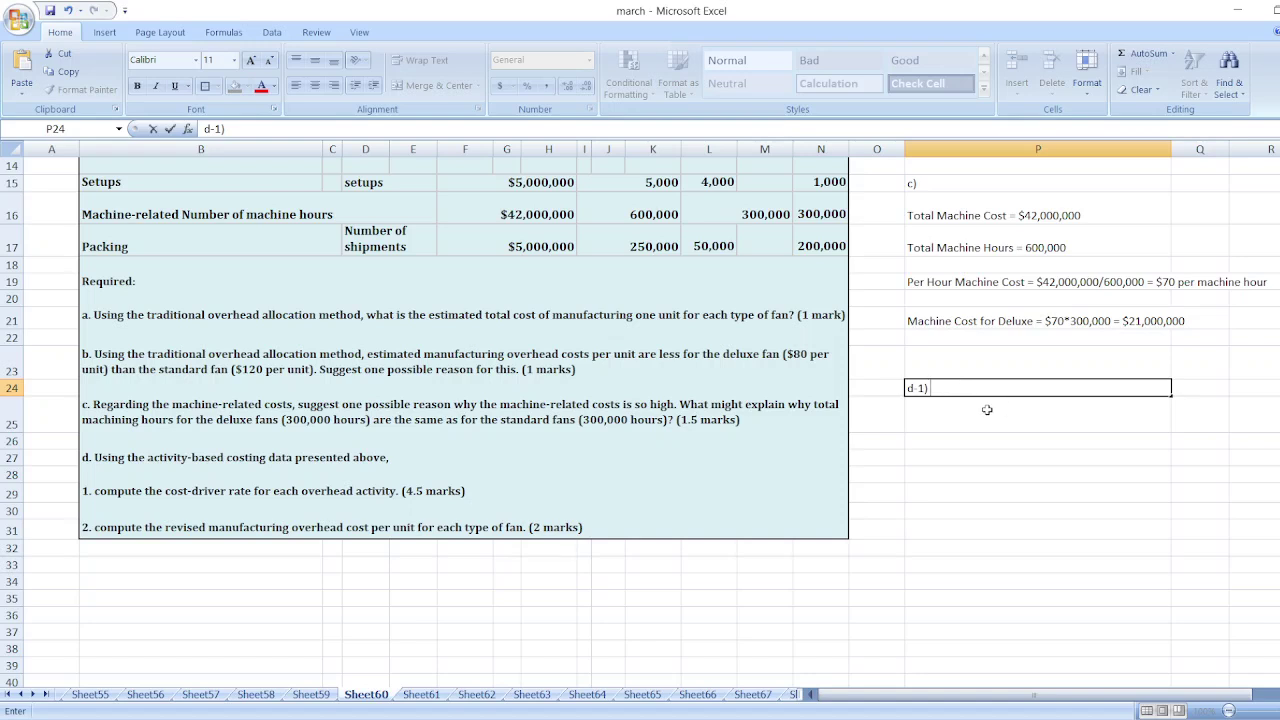
- Enter "Setup Cost = $5,000,000/5,000 = $1,000 per Setup" in cell P25
{"action": "left_click", "coordinate": [952, 425]}
{"action": "type", "text": "Setup COst"}
{"action": "key", "text": "BackSpace"}
{"action": "key", "text": "BackSpace"}
{"action": "key", "text": "BackSpace"}
{"action": "type", "text": "ost = "}
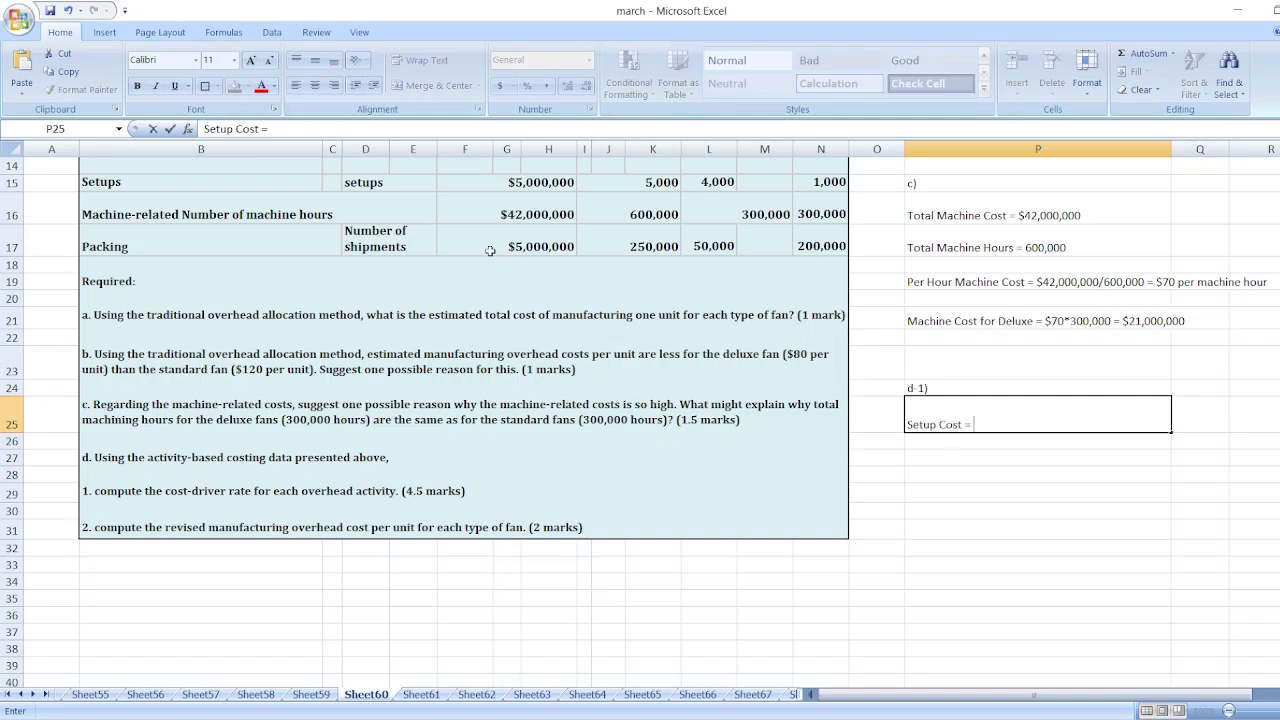
{"action": "type", "text": "$5,000,000"}
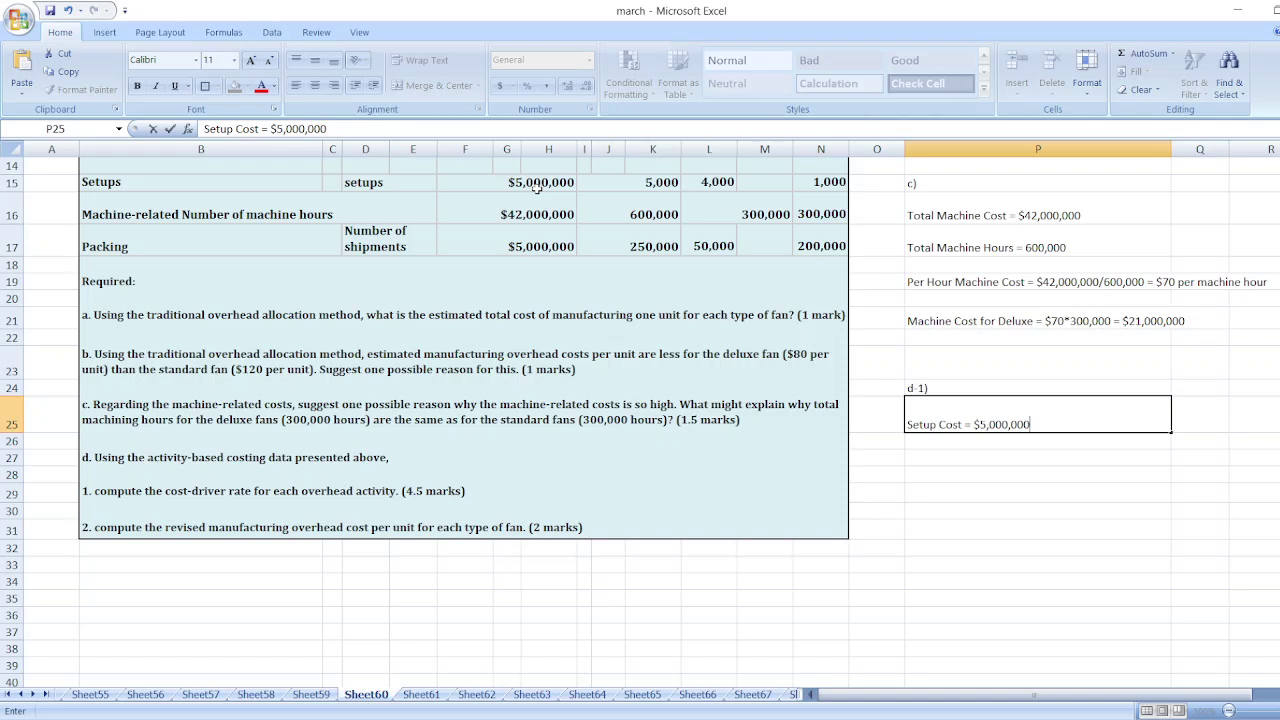
{"action": "type", "text": "/5,000 = $1,"}
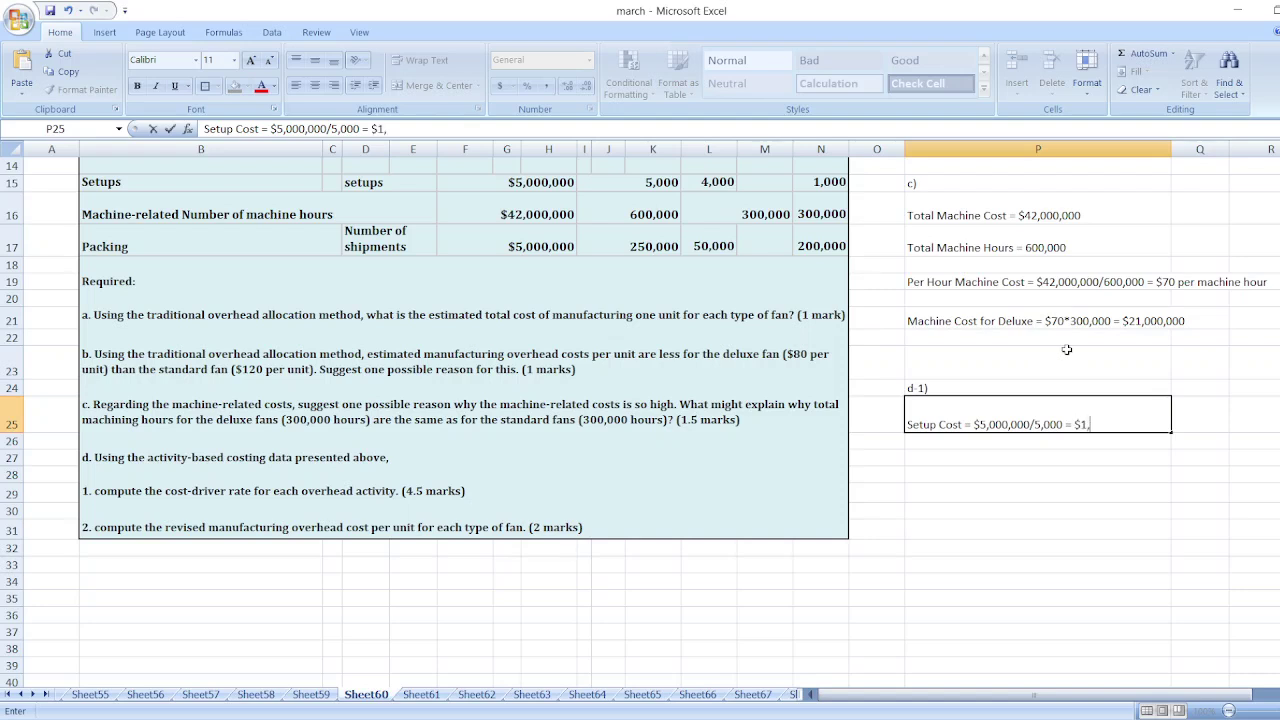
{"action": "type", "text": "000 per Setup"}
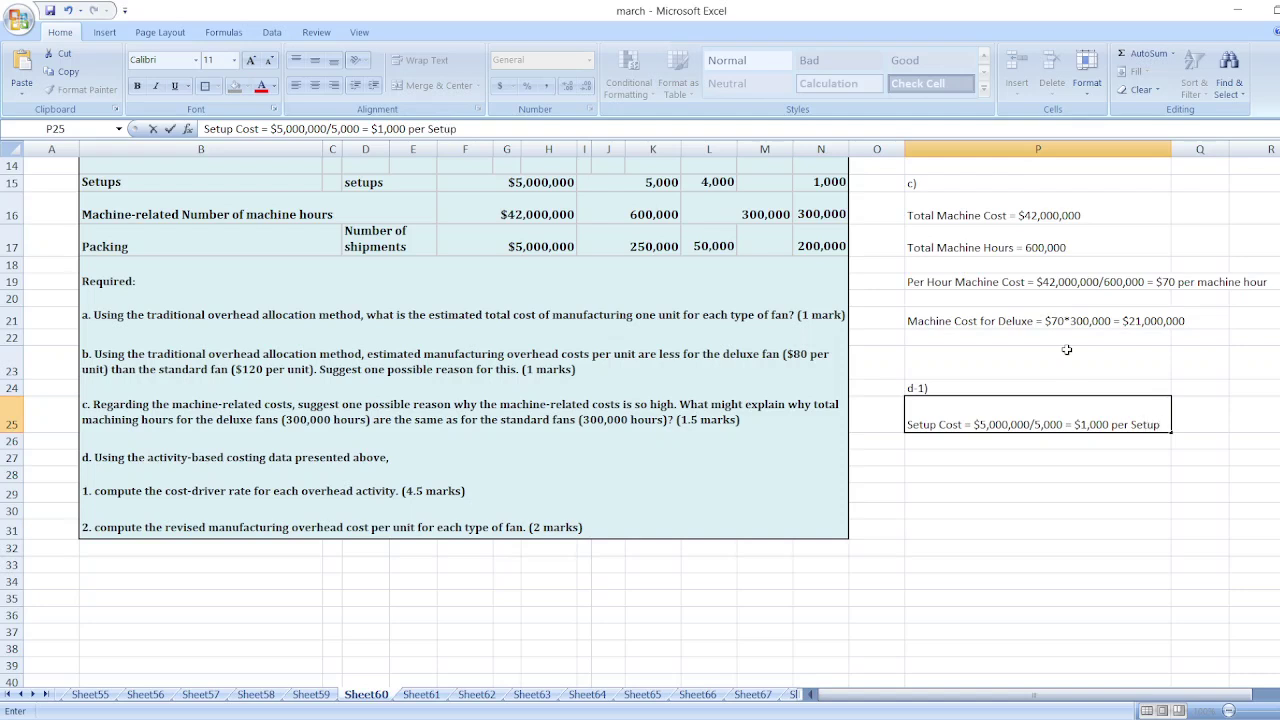
{"action": "key", "text": "Return"}
{"action": "key", "text": "Return"}
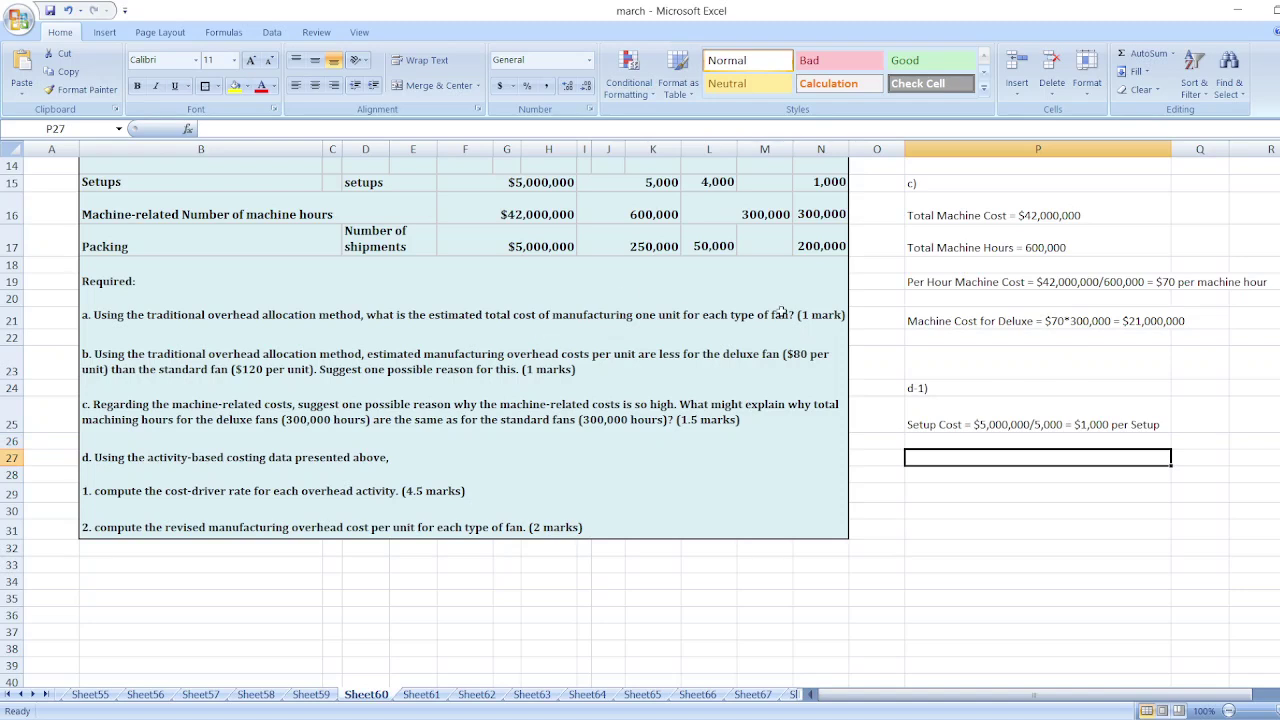
- Copy the Per Hour Machine Cost line from P19 into cell P26
{"action": "left_click", "coordinate": [997, 281]}
{"action": "key", "text": "ctrl+c"}
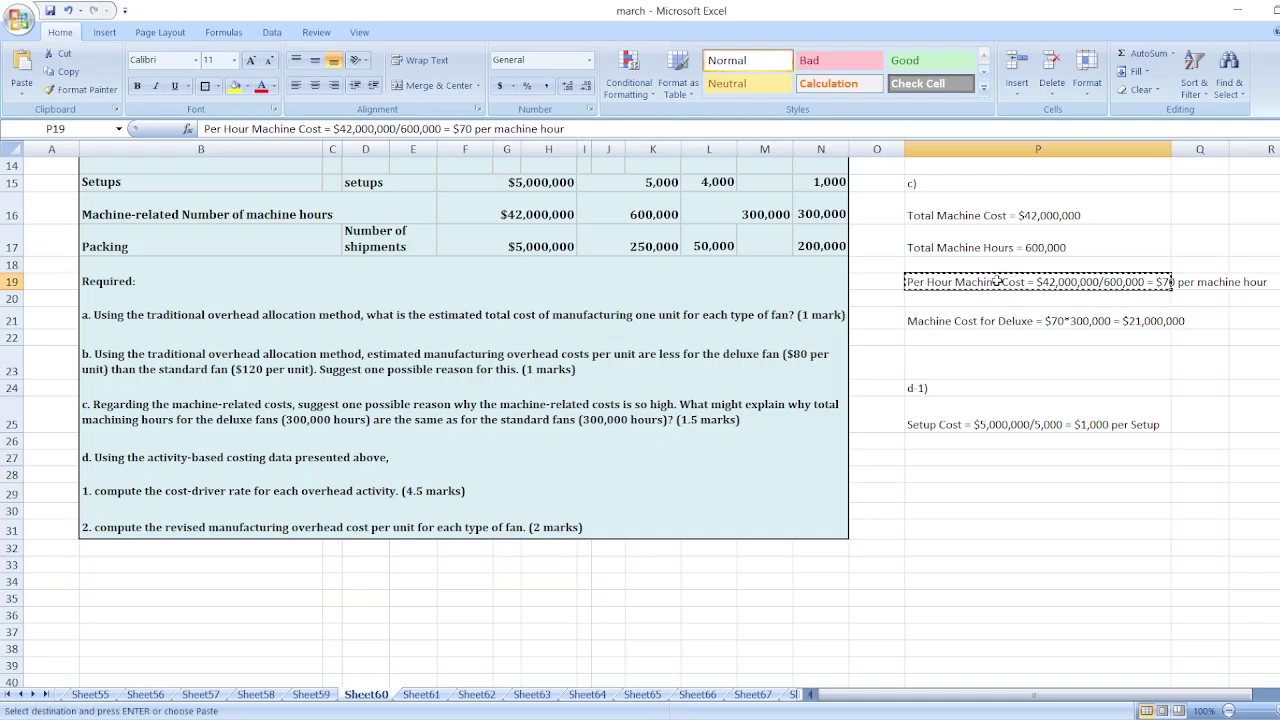
{"action": "left_click", "coordinate": [1011, 441]}
{"action": "key", "text": "ctrl+v"}
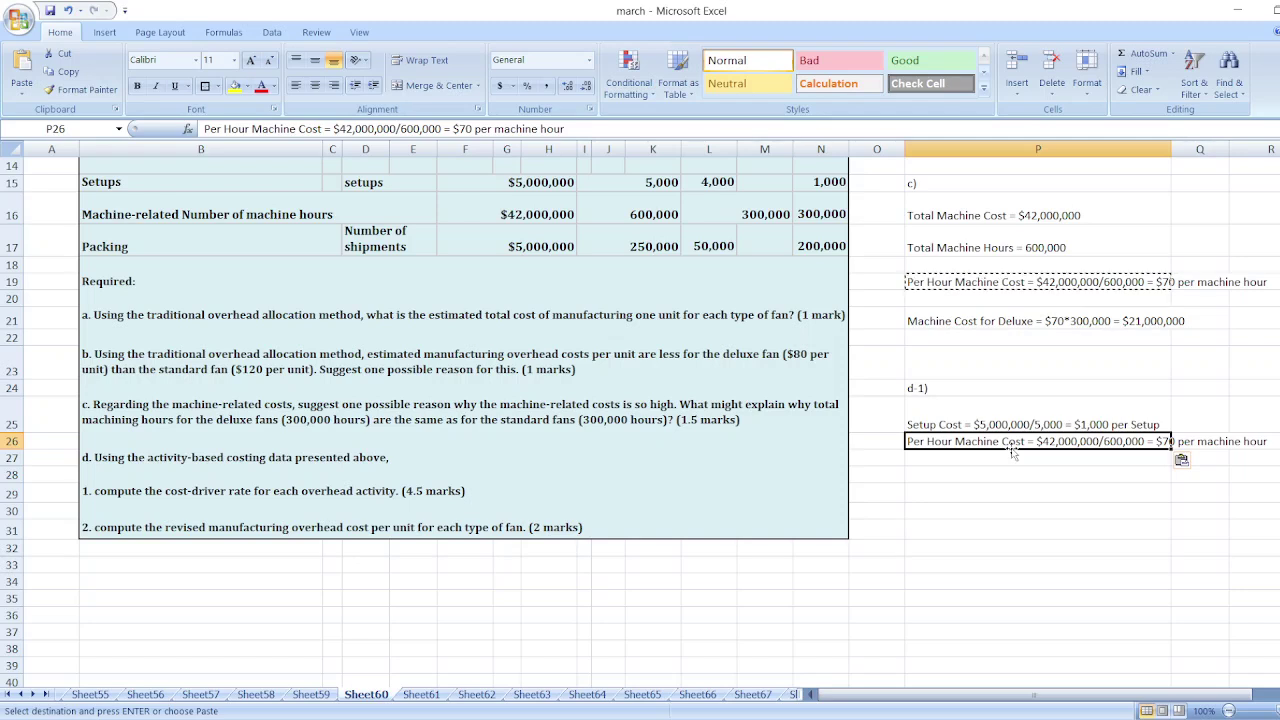
{"action": "key", "text": "Escape"}
{"action": "type", "text": "Pac"}
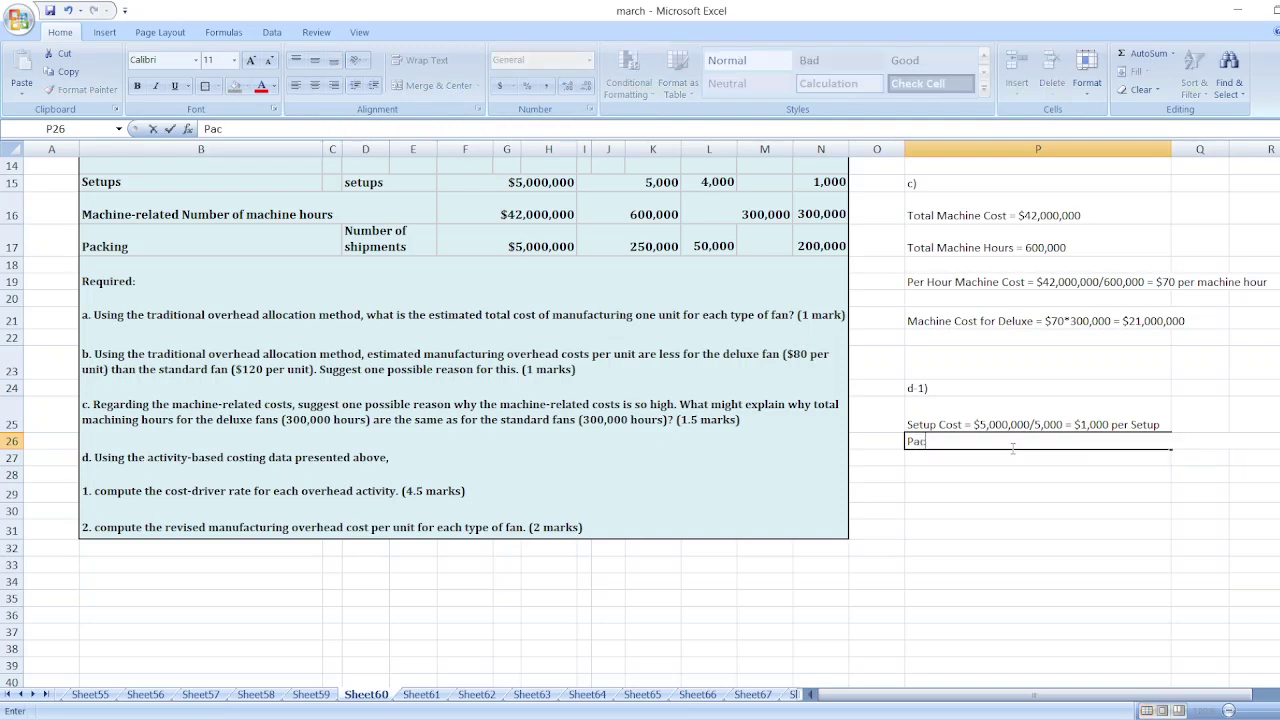
{"action": "type", "text": "king Cost"}
{"action": "key", "text": "BackSpace"}
{"action": "key", "text": "BackSpace"}
{"action": "key", "text": "BackSpace"}
{"action": "key", "text": "BackSpace"}
{"action": "key", "text": "BackSpace"}
{"action": "key", "text": "BackSpace"}
{"action": "key", "text": "BackSpace"}
{"action": "key", "text": "BackSpace"}
{"action": "key", "text": "BackSpace"}
{"action": "key", "text": "BackSpace"}
{"action": "key", "text": "BackSpace"}
{"action": "key", "text": "BackSpace"}
{"action": "key", "text": "BackSpace"}
{"action": "left_click", "coordinate": [1014, 491]}
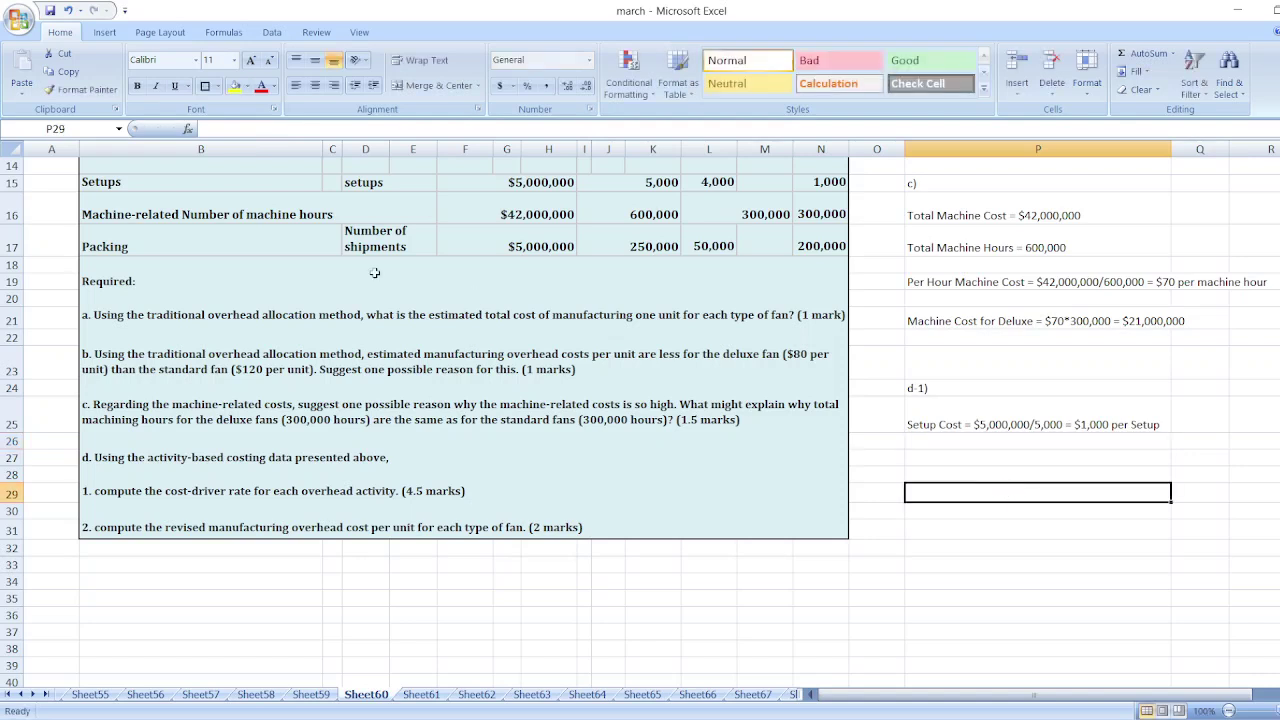
{"action": "left_click", "coordinate": [68, 10]}
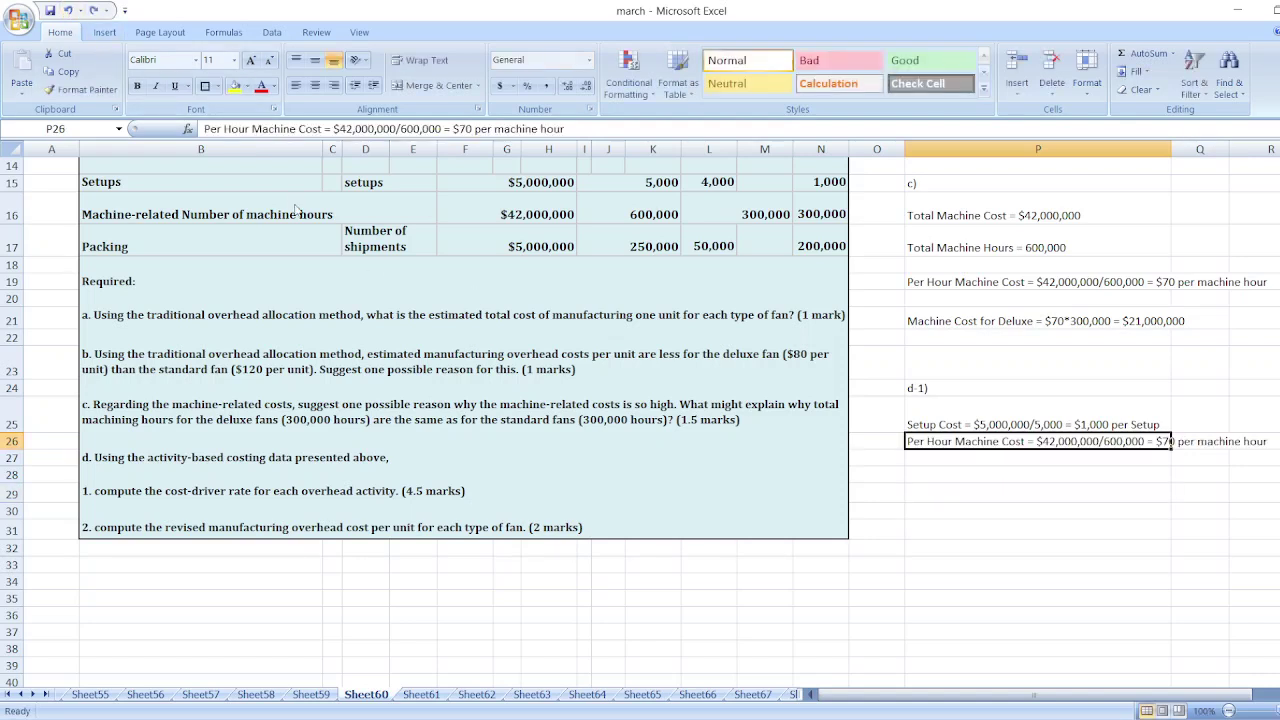
- Enter "Packing Cost =$5,000,000/50,000 = $100 per packing" in cell P27
{"action": "key", "text": "Return"}
{"action": "type", "text": "Packing COs"}
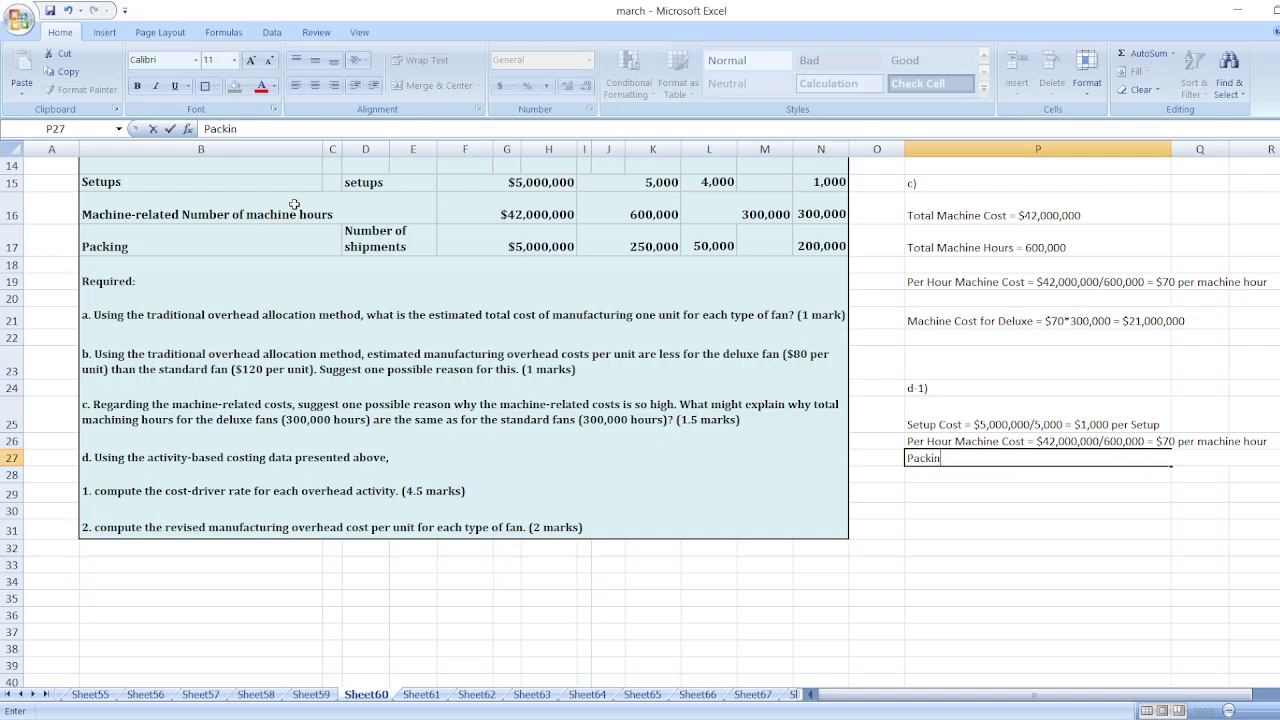
{"action": "key", "text": "BackSpace"}
{"action": "key", "text": "BackSpace"}
{"action": "type", "text": "ost ="}
{"action": "type", "text": "$5,000,000/"}
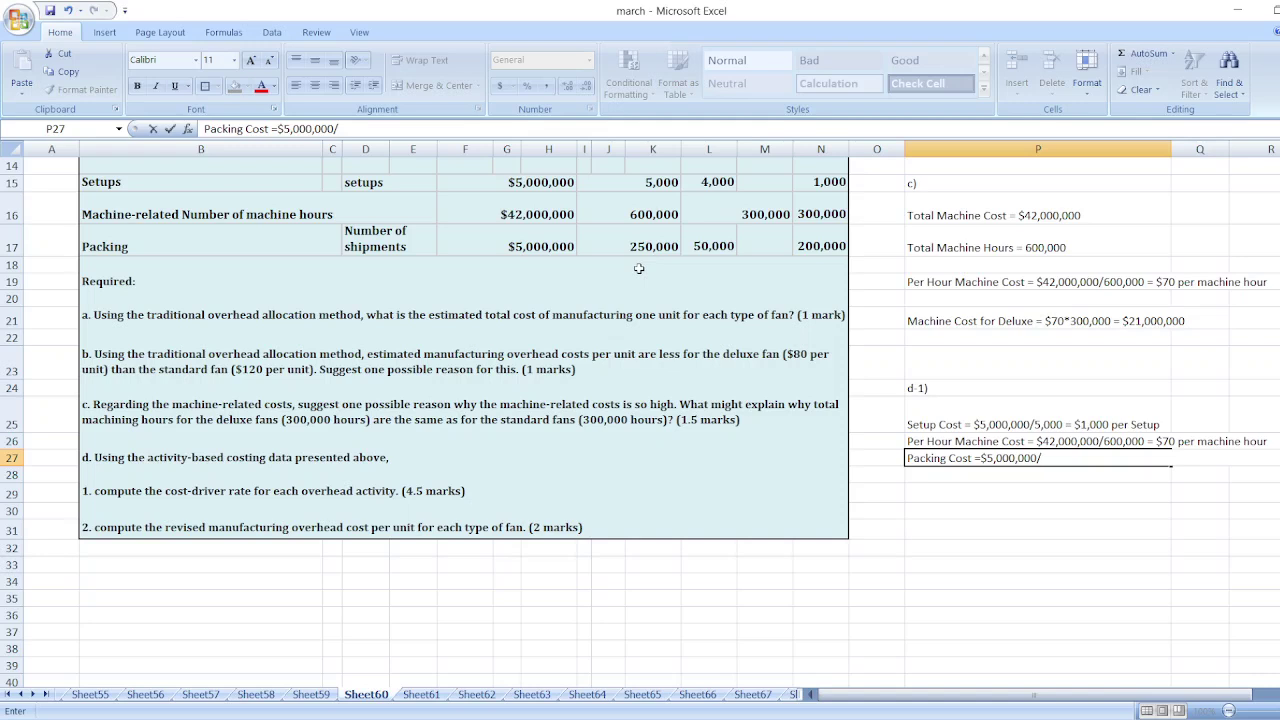
{"action": "type", "text": "50,00"}
{"action": "type", "text": "00"}
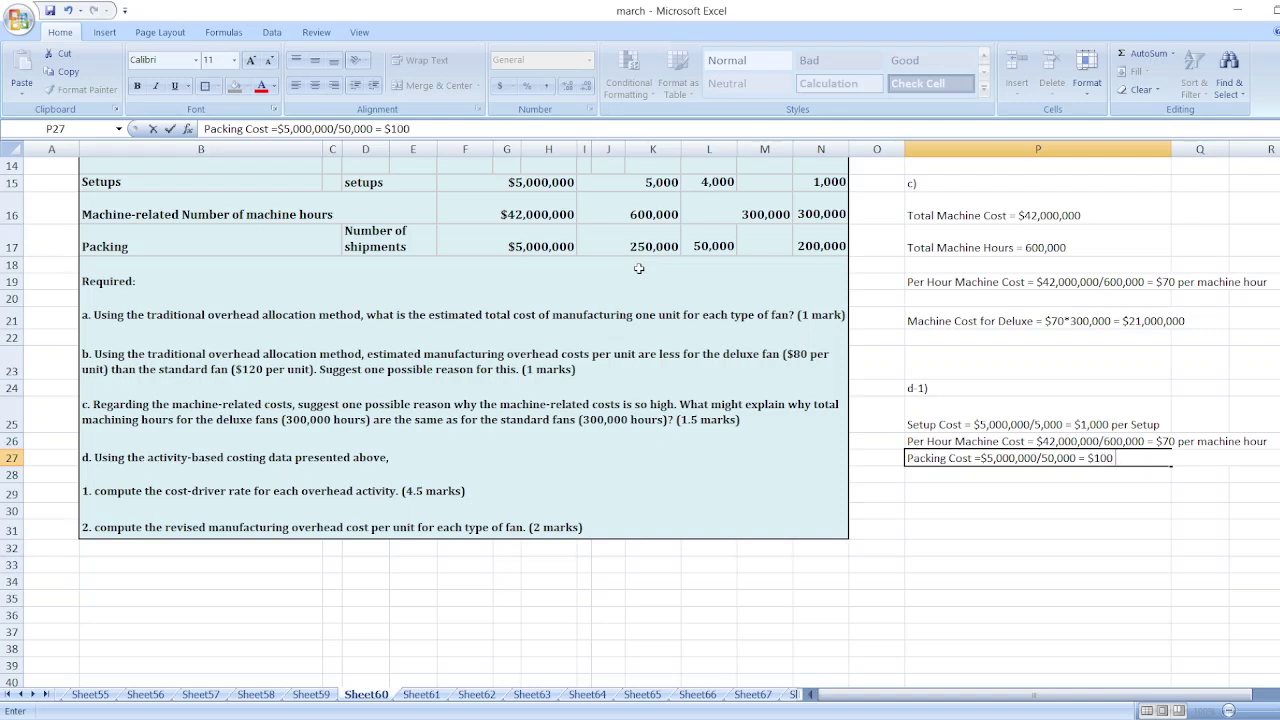
{"action": "type", "text": " per packing"}
{"action": "key", "text": "Return"}
{"action": "key", "text": "Return"}
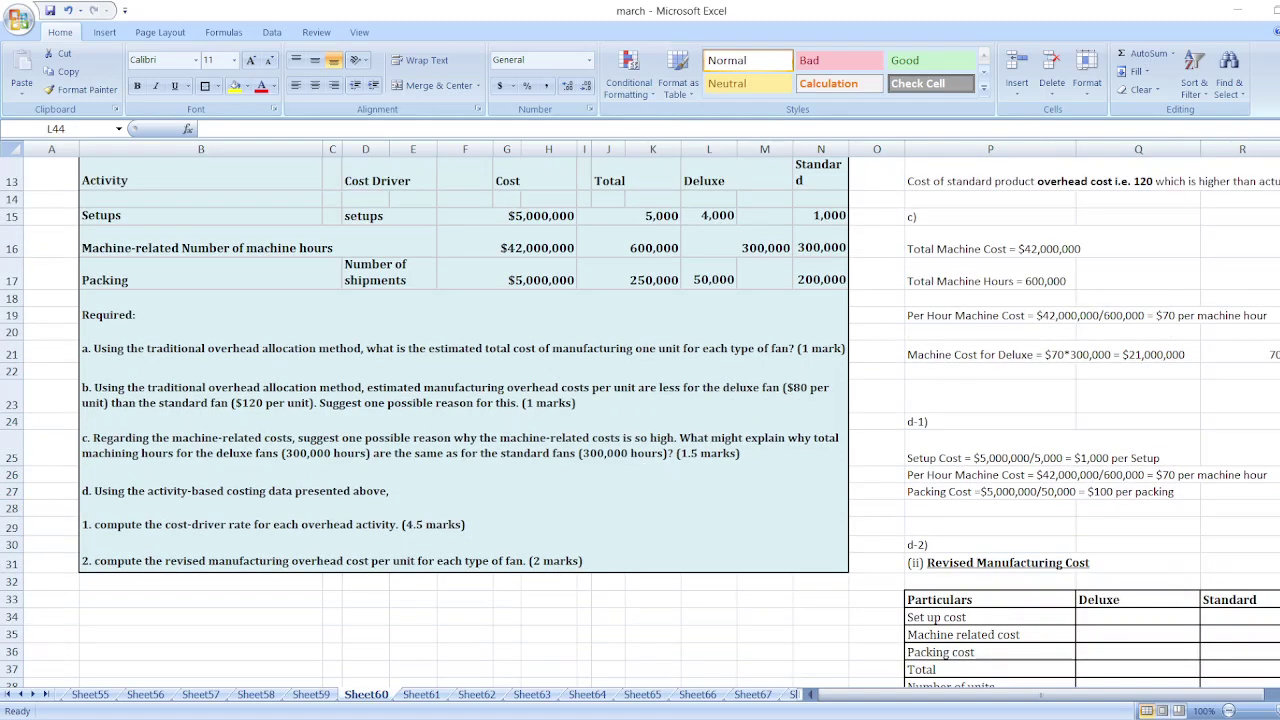
- Calculate the Deluxe set up cost in cell Q34 with the formula =5000000*4000/5000
{"action": "left_click", "coordinate": [1078, 620]}
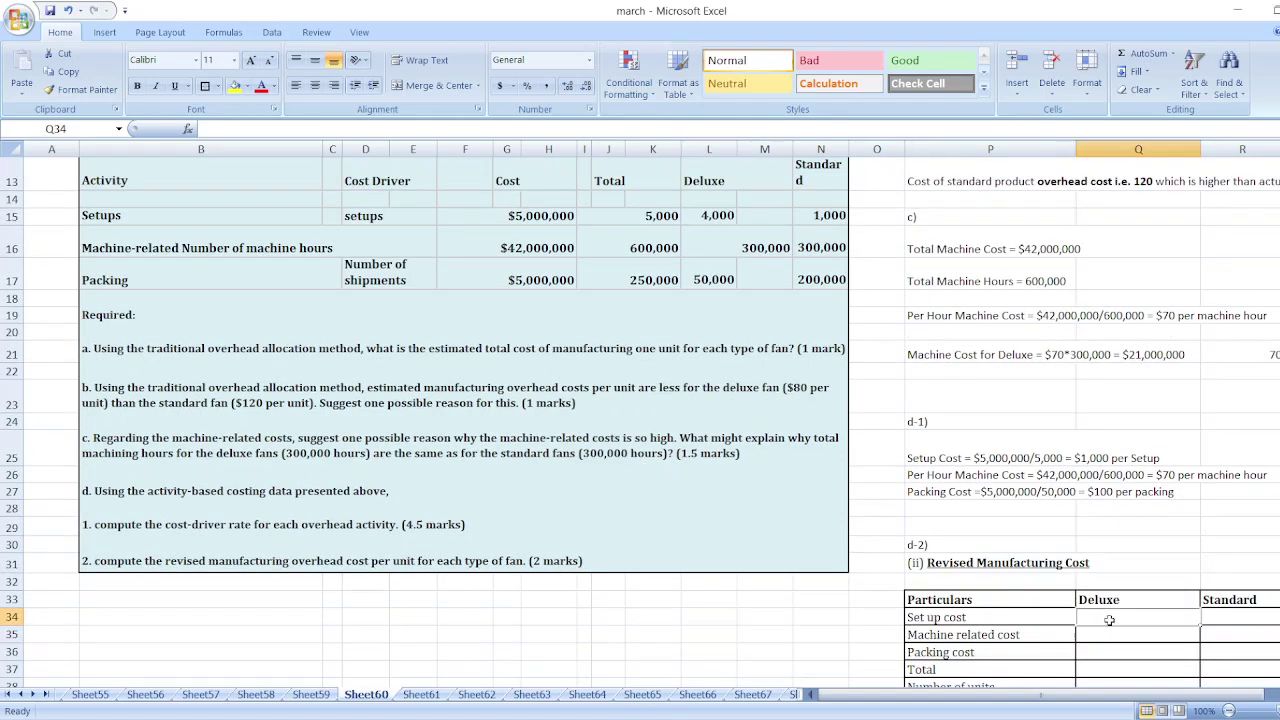
{"action": "type", "text": "="}
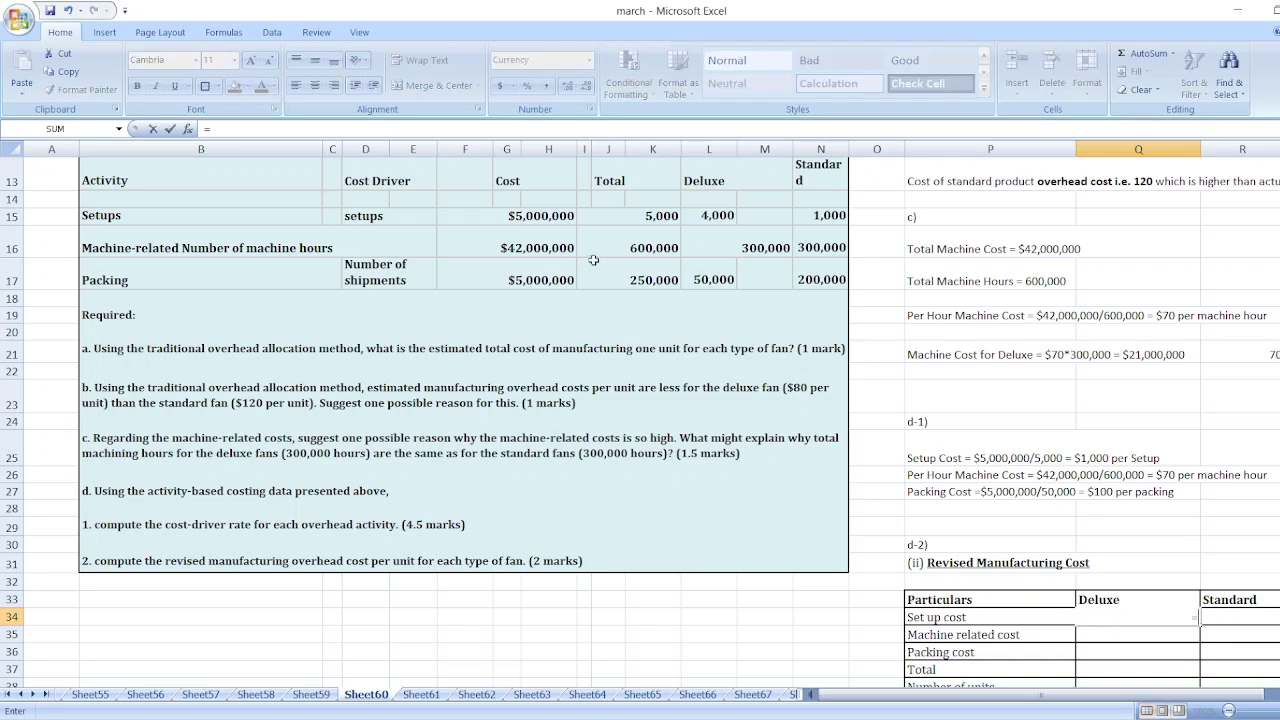
{"action": "type", "text": "5000000*"}
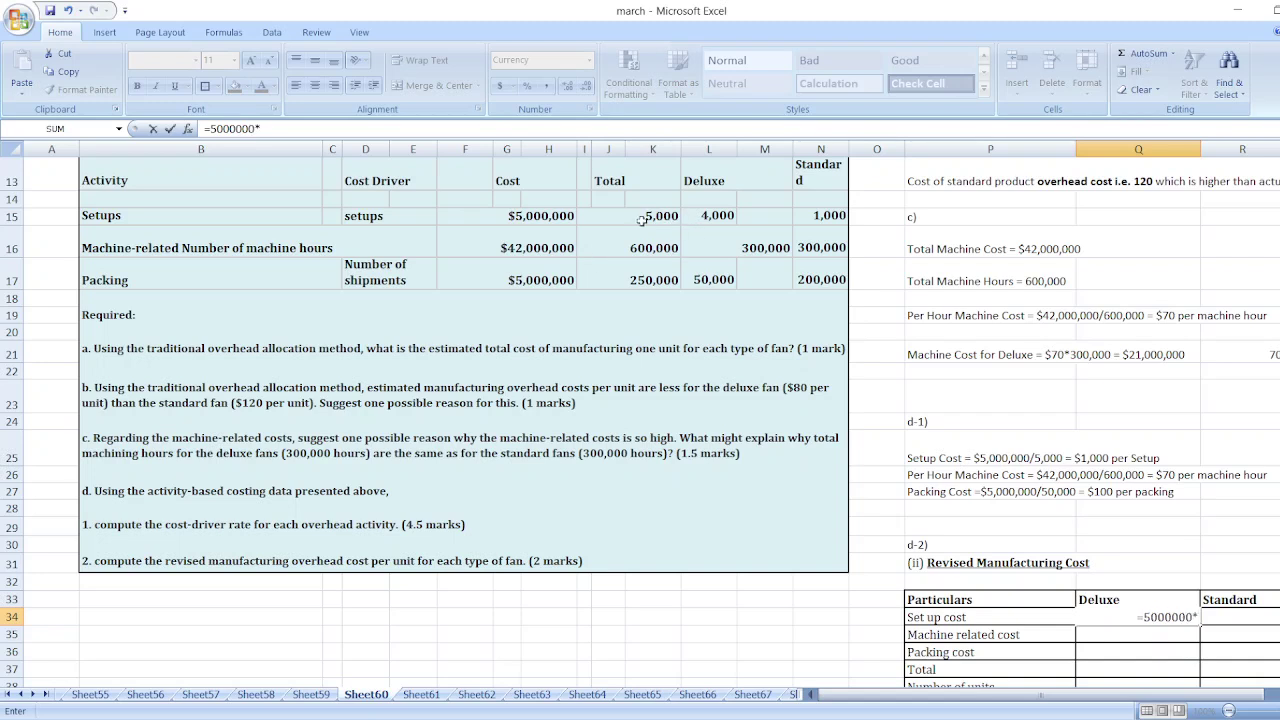
{"action": "type", "text": "4000"}
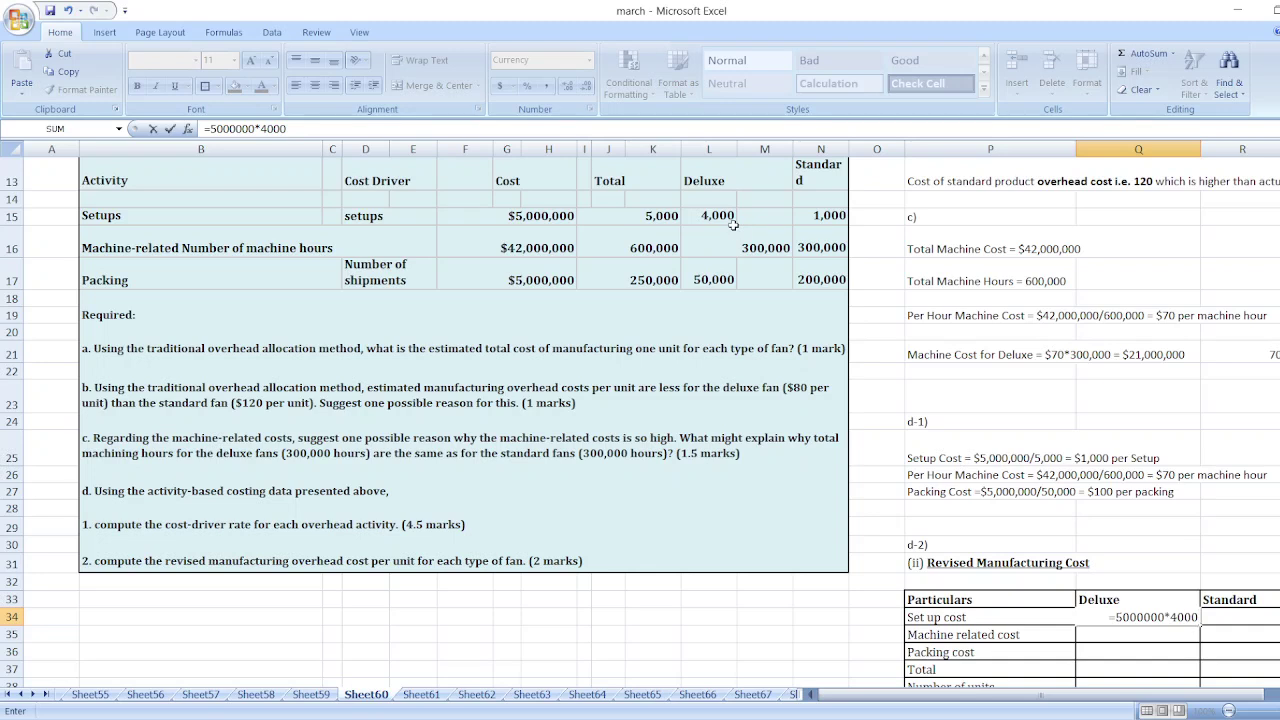
{"action": "type", "text": "/5000"}
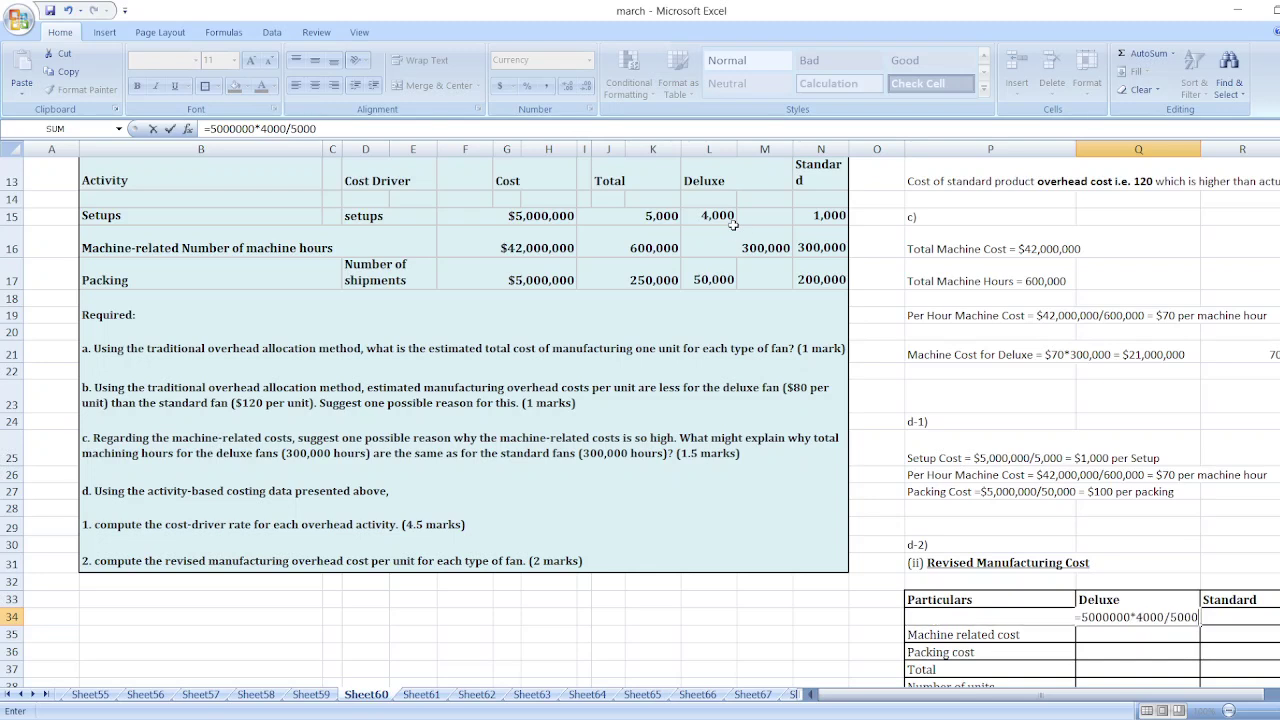
{"action": "key", "text": "Return"}
- Copy the Deluxe set up cost formula into R34 and change it to =5000000*1000/5000 for Standard
{"action": "key", "text": "Up"}
{"action": "key", "text": "ctrl+c"}
{"action": "key", "text": "Right"}
{"action": "key", "text": "ctrl+v"}
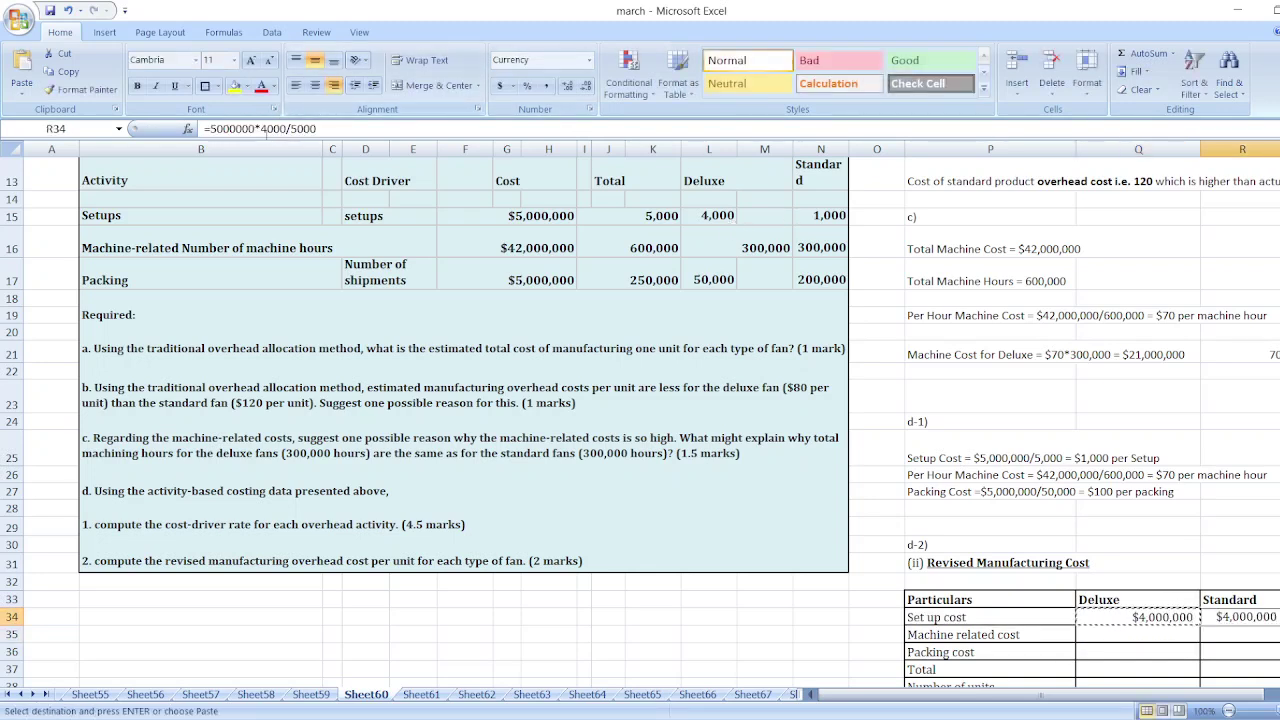
{"action": "left_click", "coordinate": [263, 129]}
{"action": "key", "text": "BackSpace"}
{"action": "type", "text": "1"}
{"action": "key", "text": "Return"}
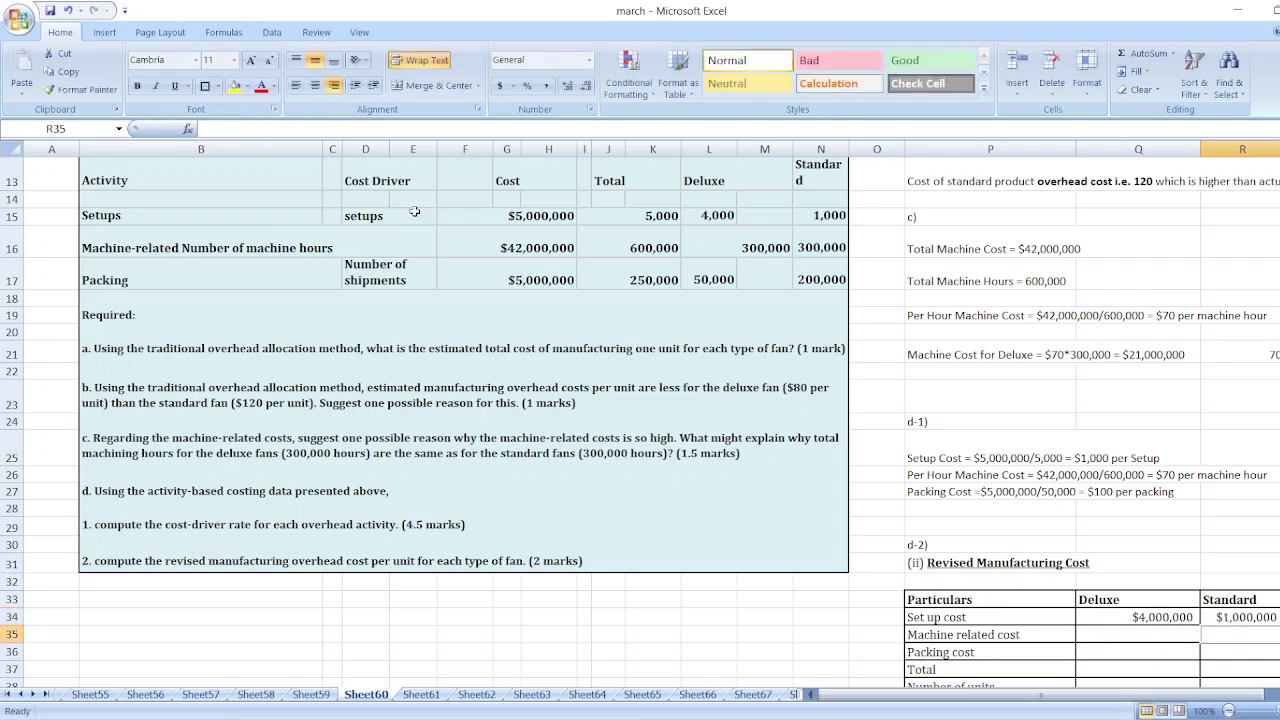
- Calculate the Deluxe machine related cost in cell Q35 with the formula =42000000*300000/600000
{"action": "key", "text": "Left"}
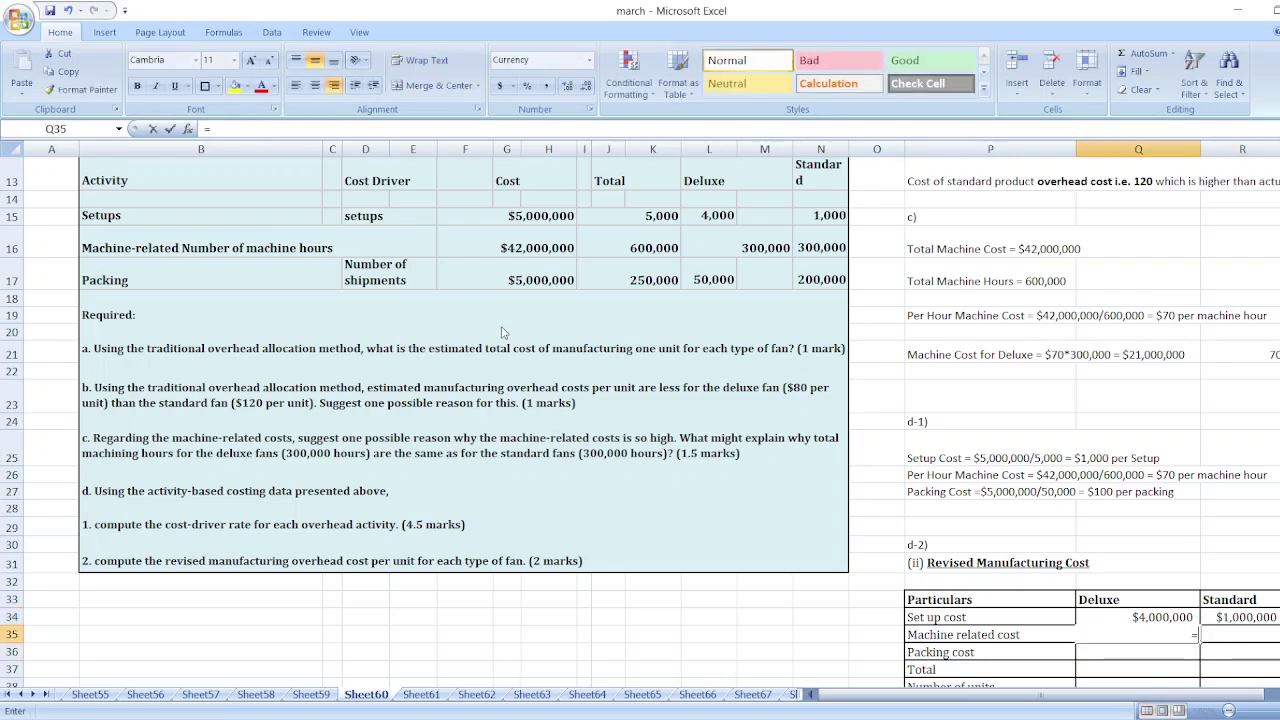
{"action": "type", "text": "=42"}
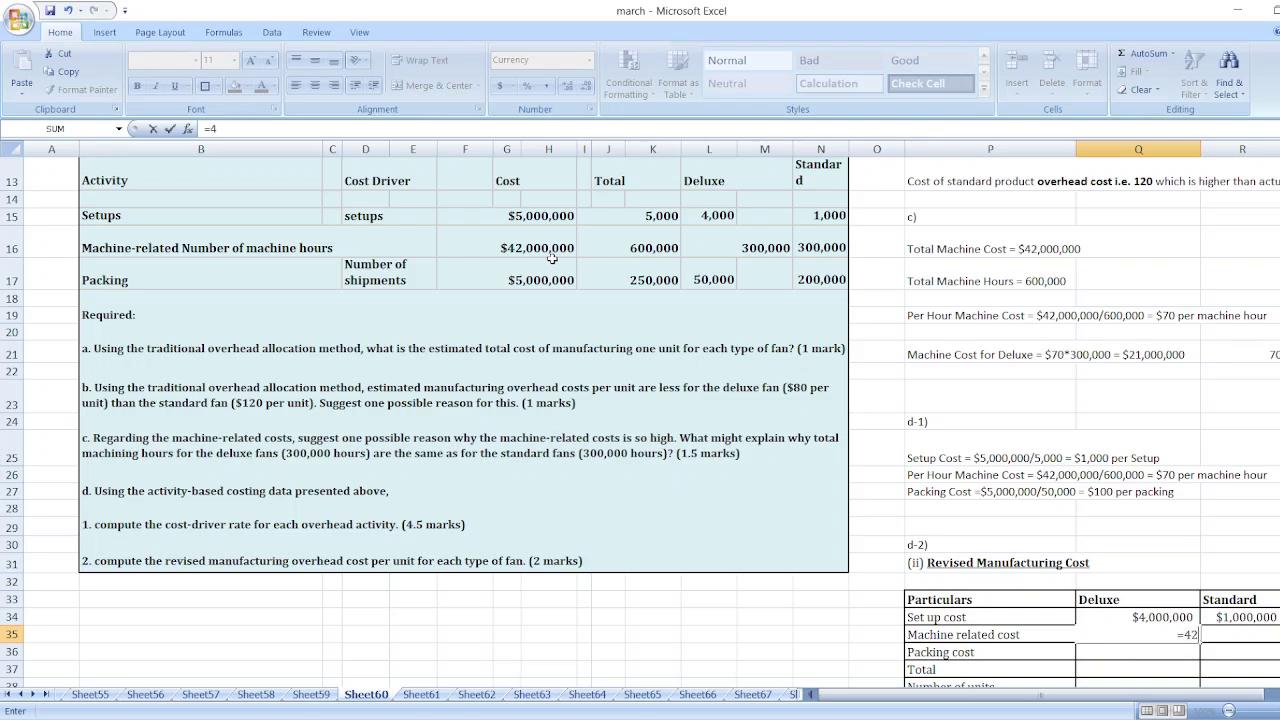
{"action": "type", "text": "000000*"}
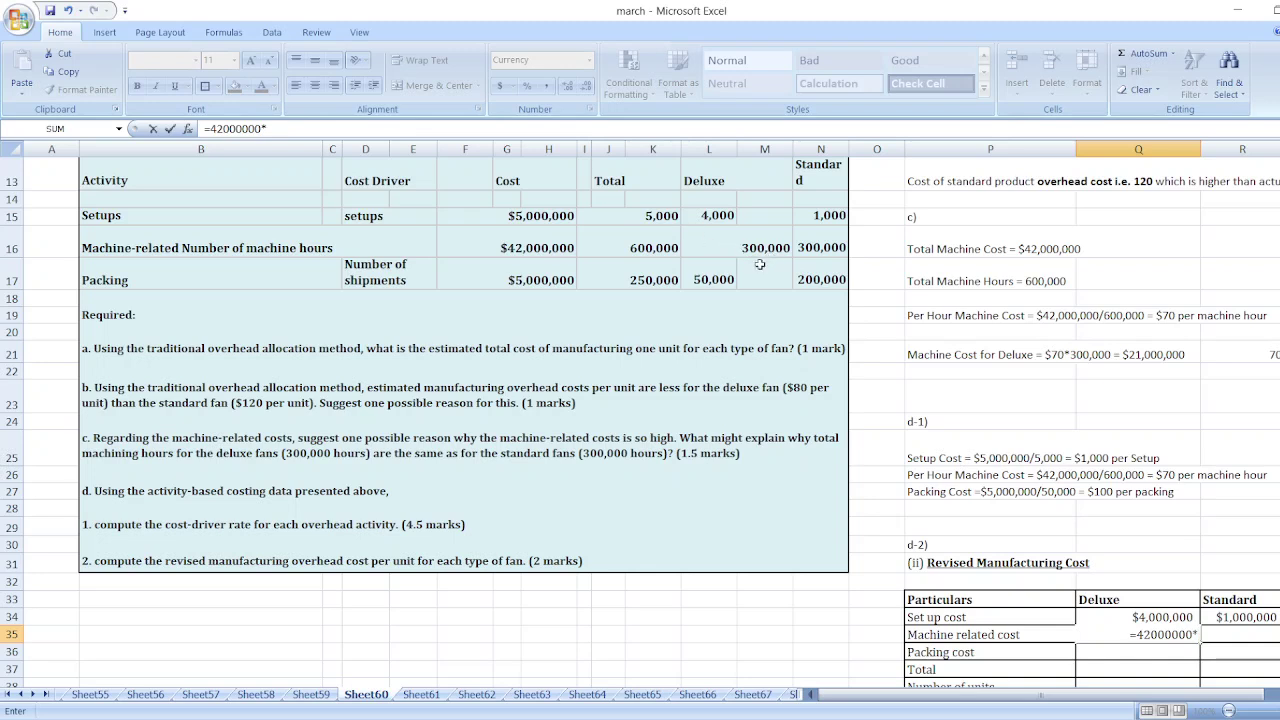
{"action": "type", "text": "30000"}
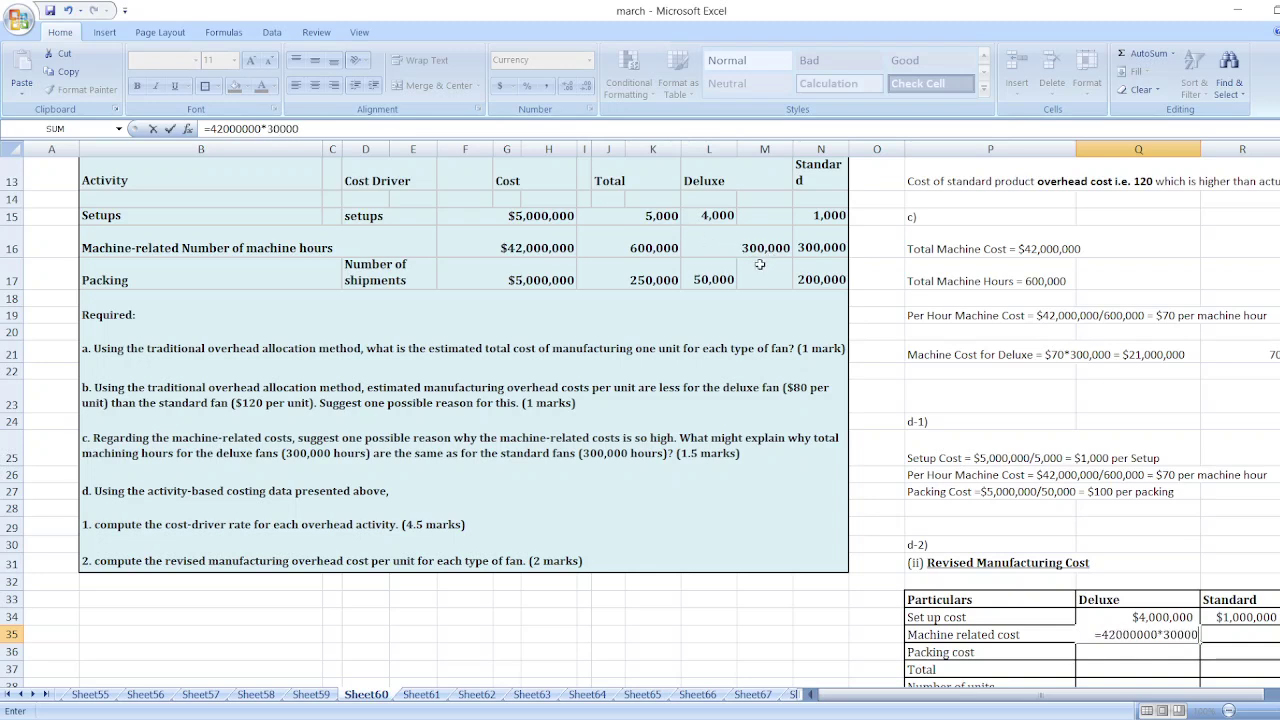
{"action": "type", "text": "0/"}
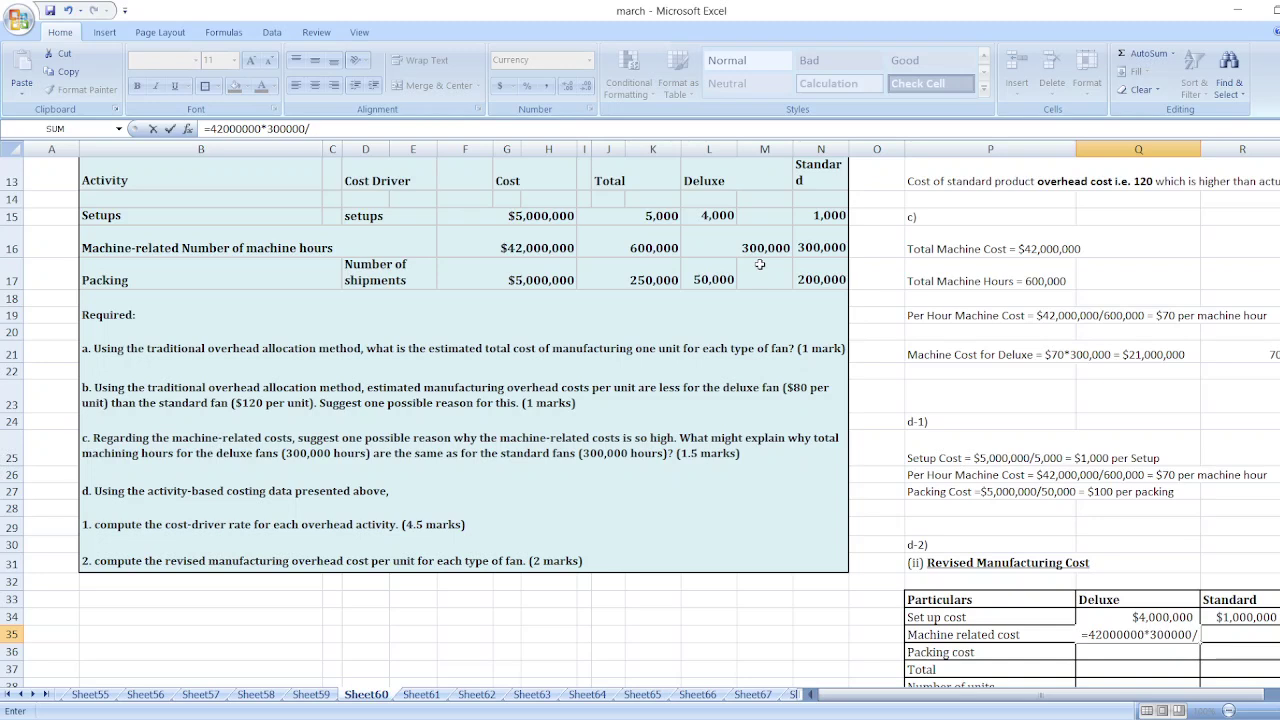
{"action": "type", "text": "600"}
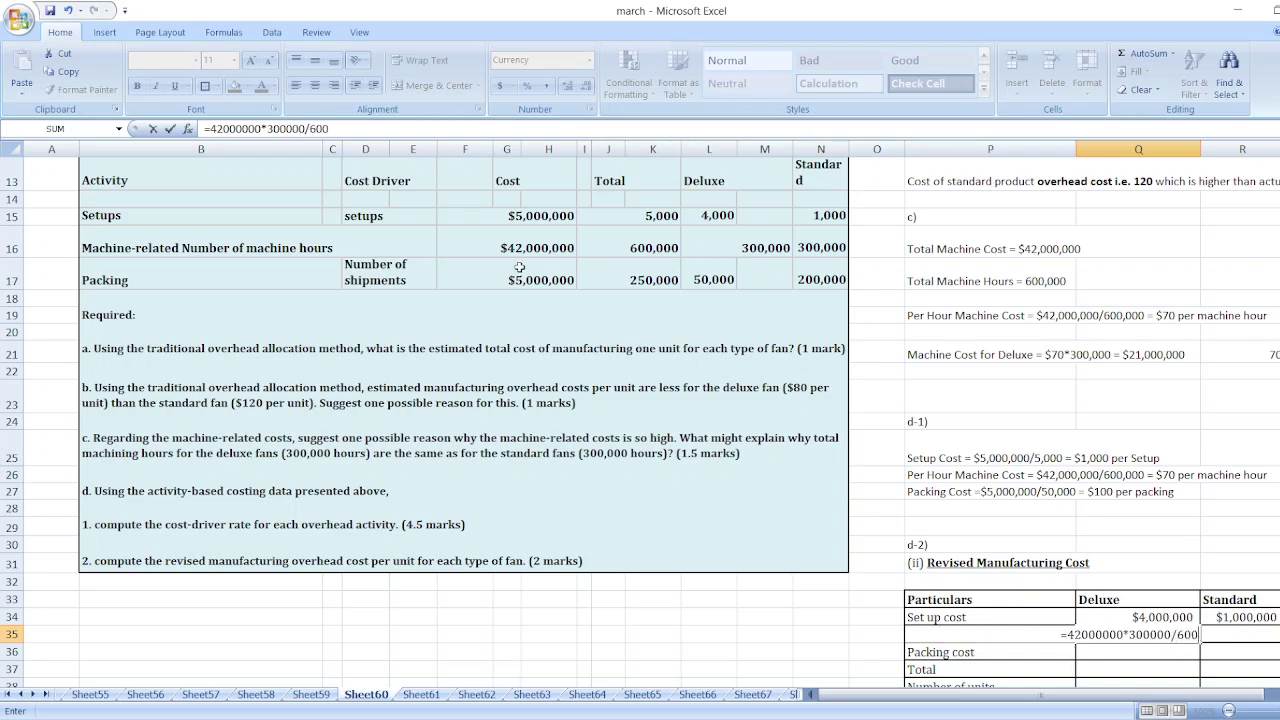
{"action": "type", "text": "000"}
{"action": "key", "text": "Return"}
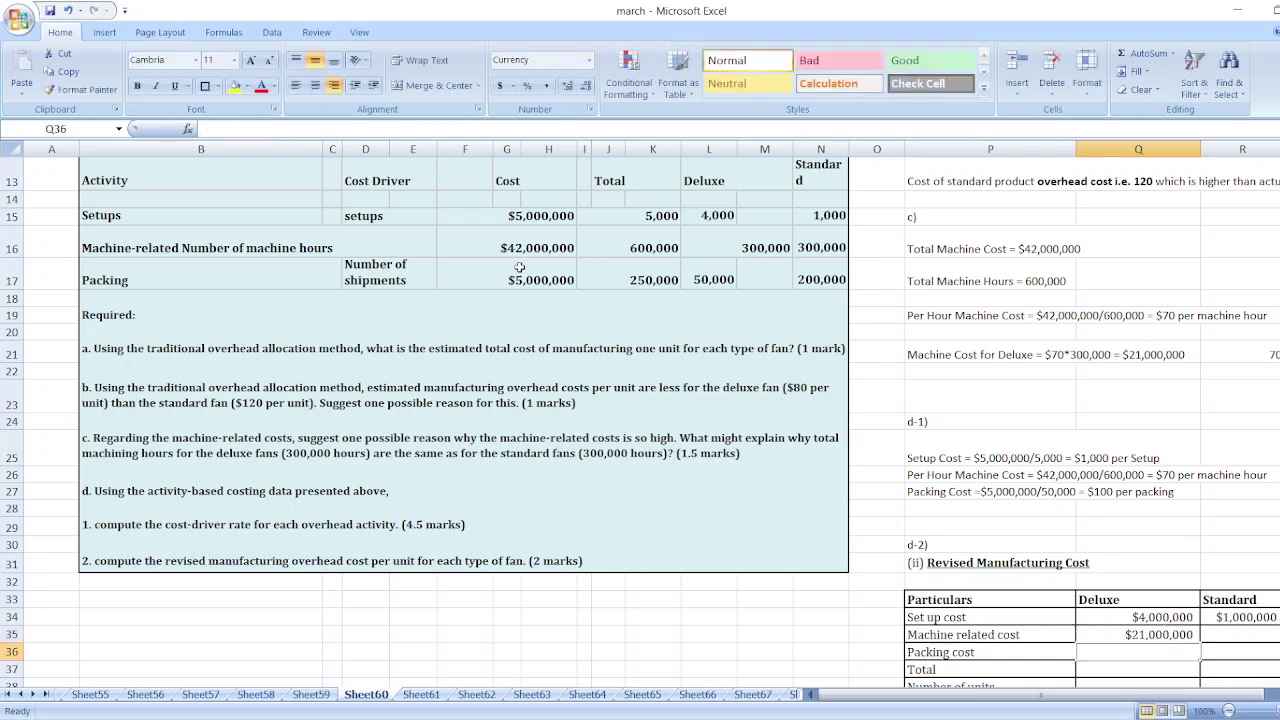
- Copy the Deluxe machine related cost formula from Q35 into R35 for Standard
{"action": "key", "text": "Up"}
{"action": "key", "text": "ctrl+c"}
{"action": "key", "text": "Right"}
{"action": "key", "text": "ctrl+v"}
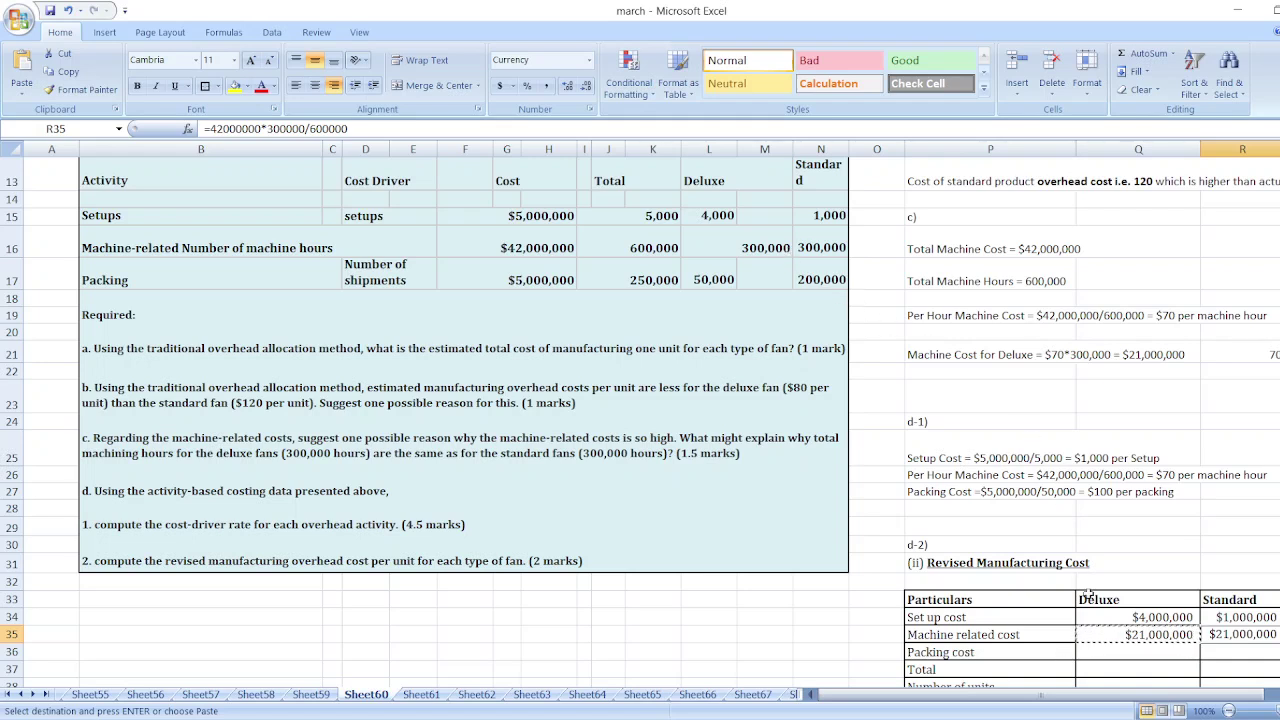
- Calculate the Deluxe packing cost in cell Q36 with the formula =5000000*50000/250000
{"action": "left_click", "coordinate": [1119, 651]}
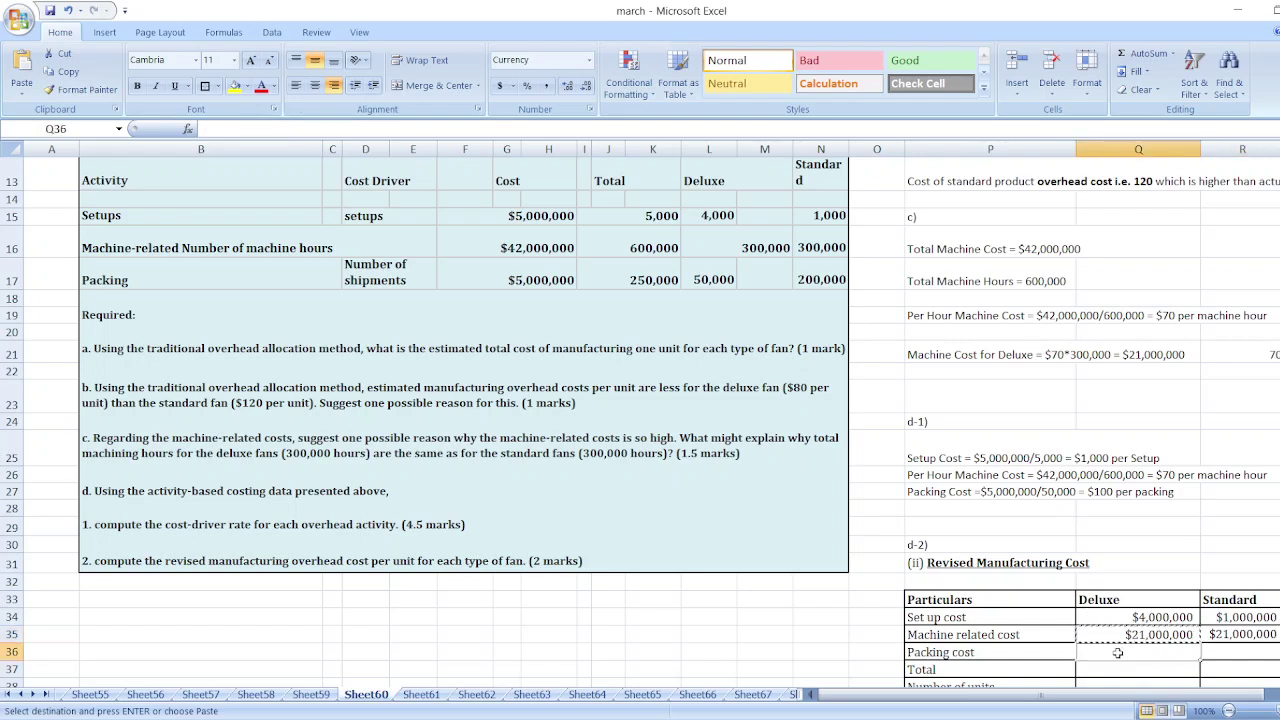
{"action": "type", "text": "=50"}
{"action": "key", "text": "BackSpace"}
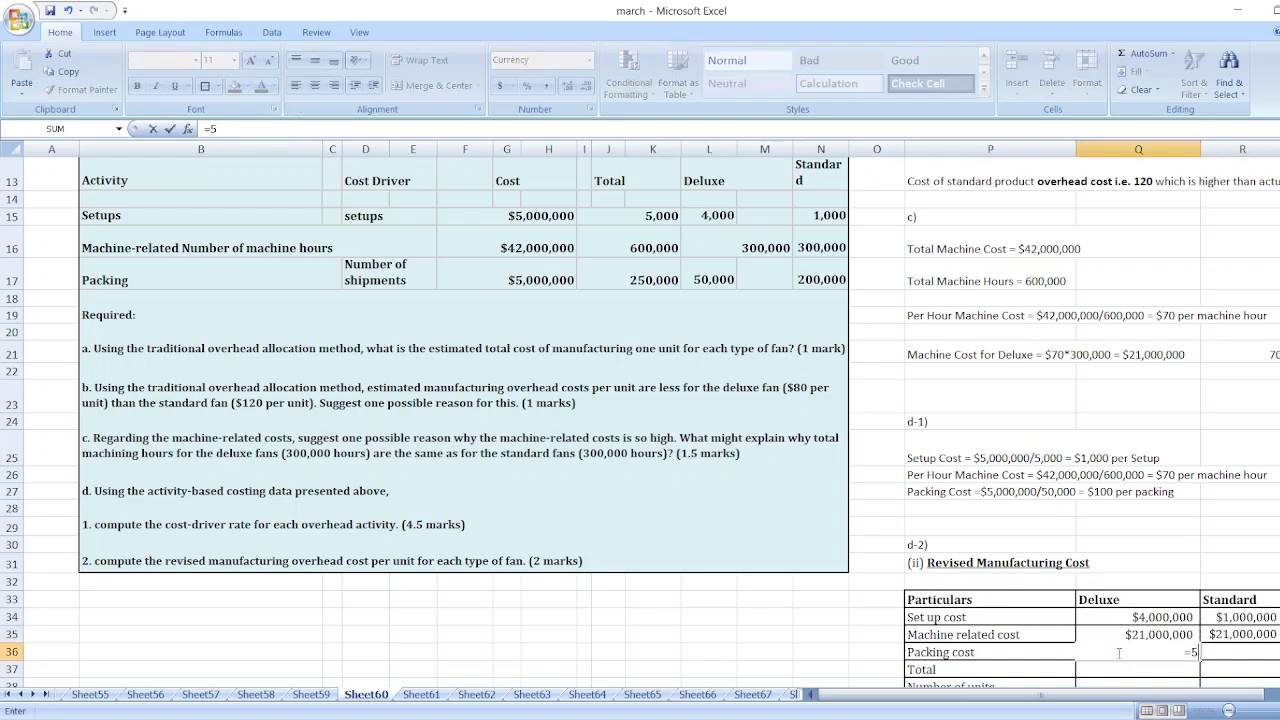
{"action": "type", "text": "000000*50000"}
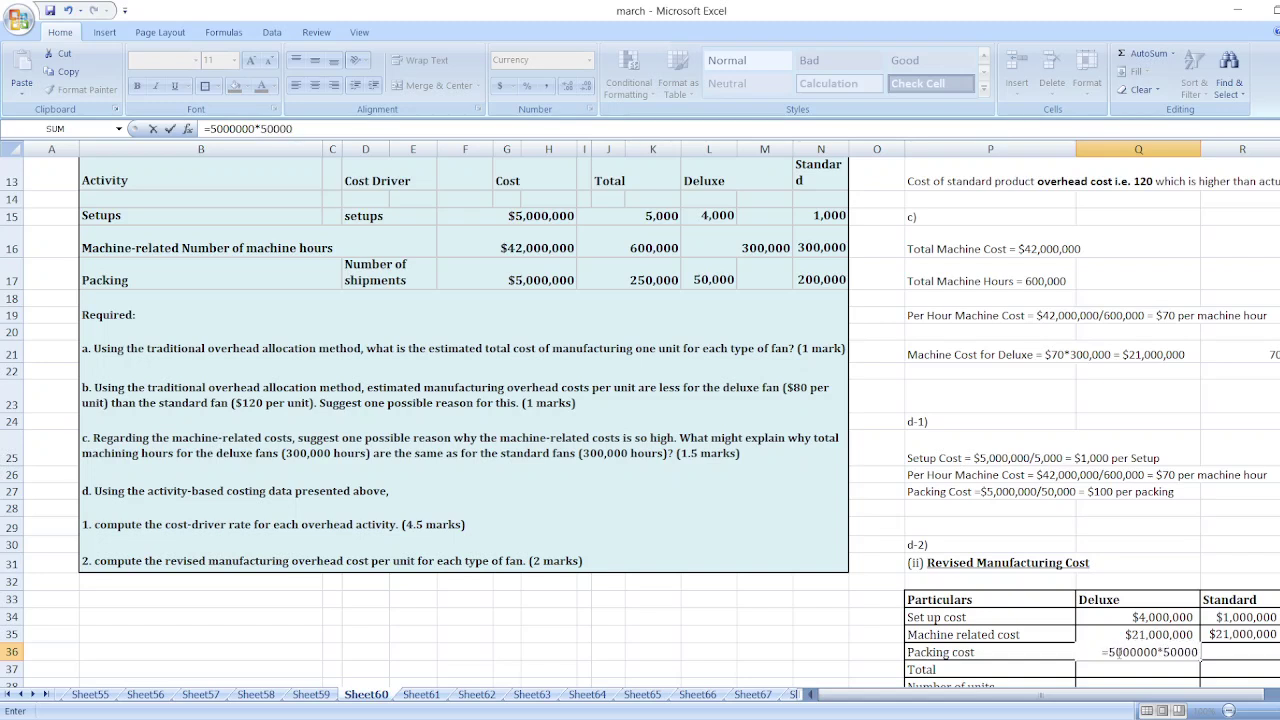
{"action": "type", "text": "/"}
{"action": "type", "text": "2"}
{"action": "type", "text": "50000"}
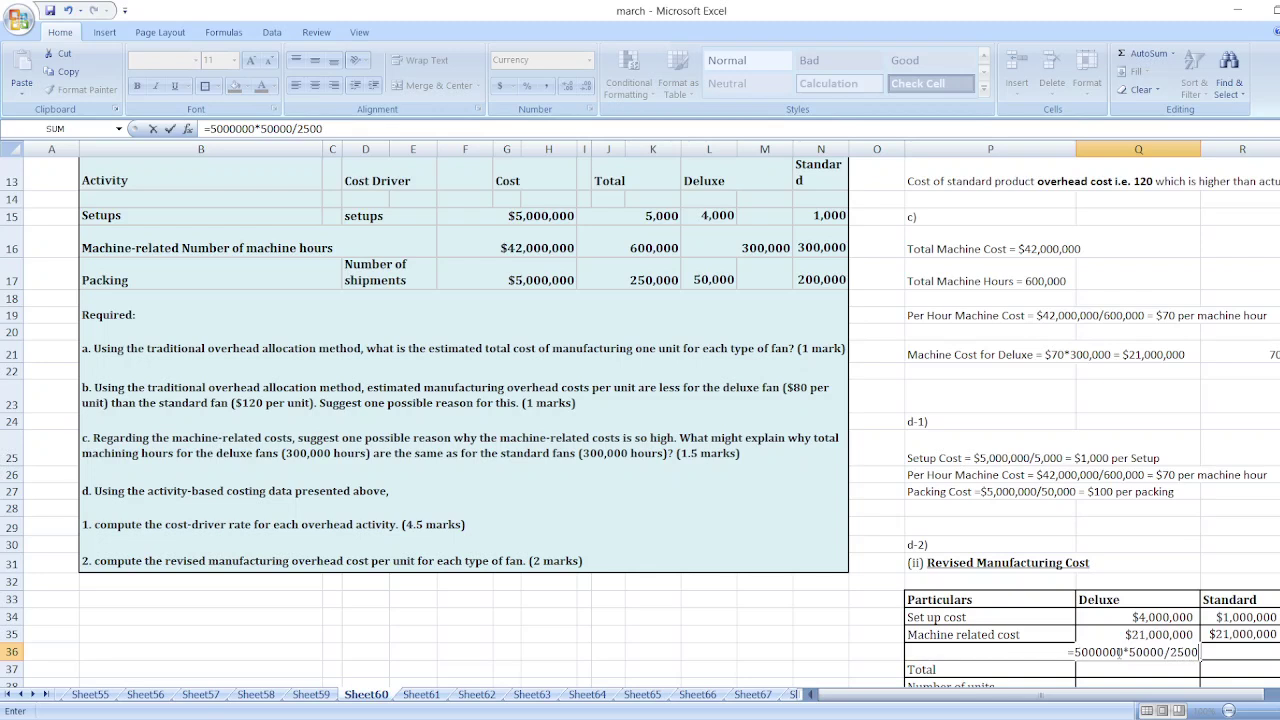
{"action": "key", "text": "Return"}
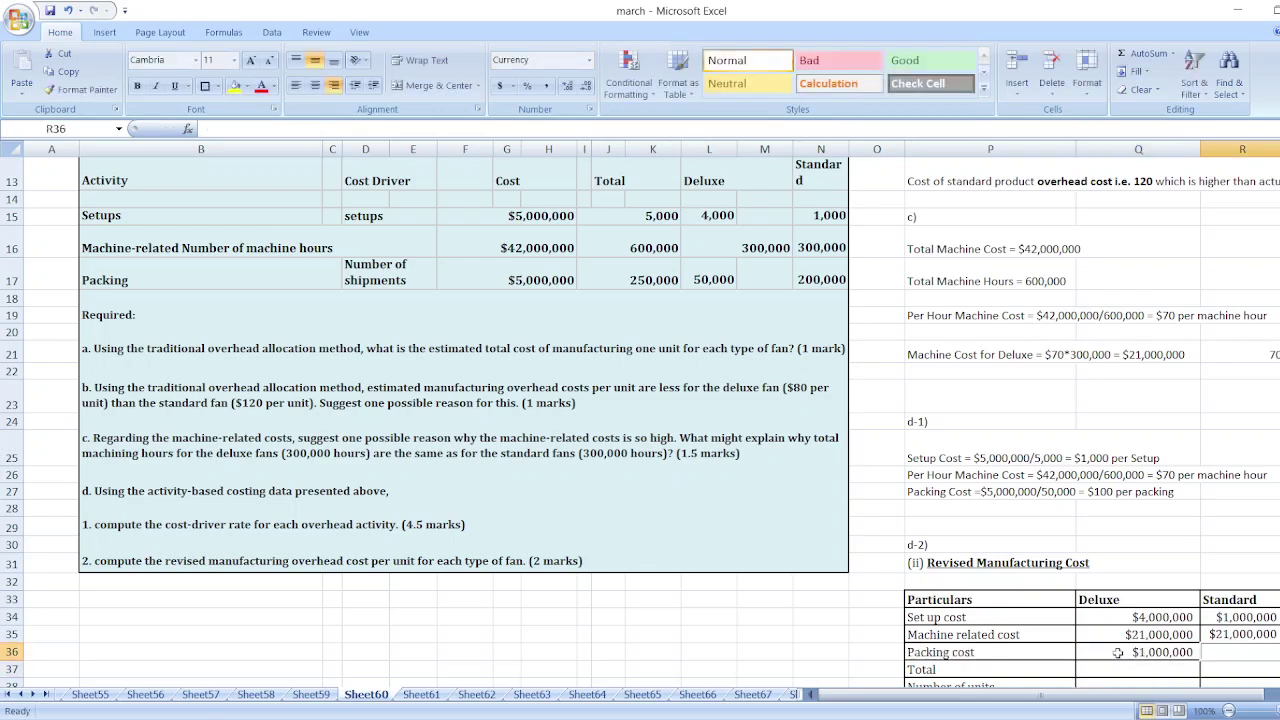
- Copy the Deluxe packing cost formula into R36 and change it to =5000000*200000/250000 for Standard
{"action": "left_click", "coordinate": [1118, 652]}
{"action": "key", "text": "ctrl+c"}
{"action": "key", "text": "Right"}
{"action": "key", "text": "ctrl+v"}
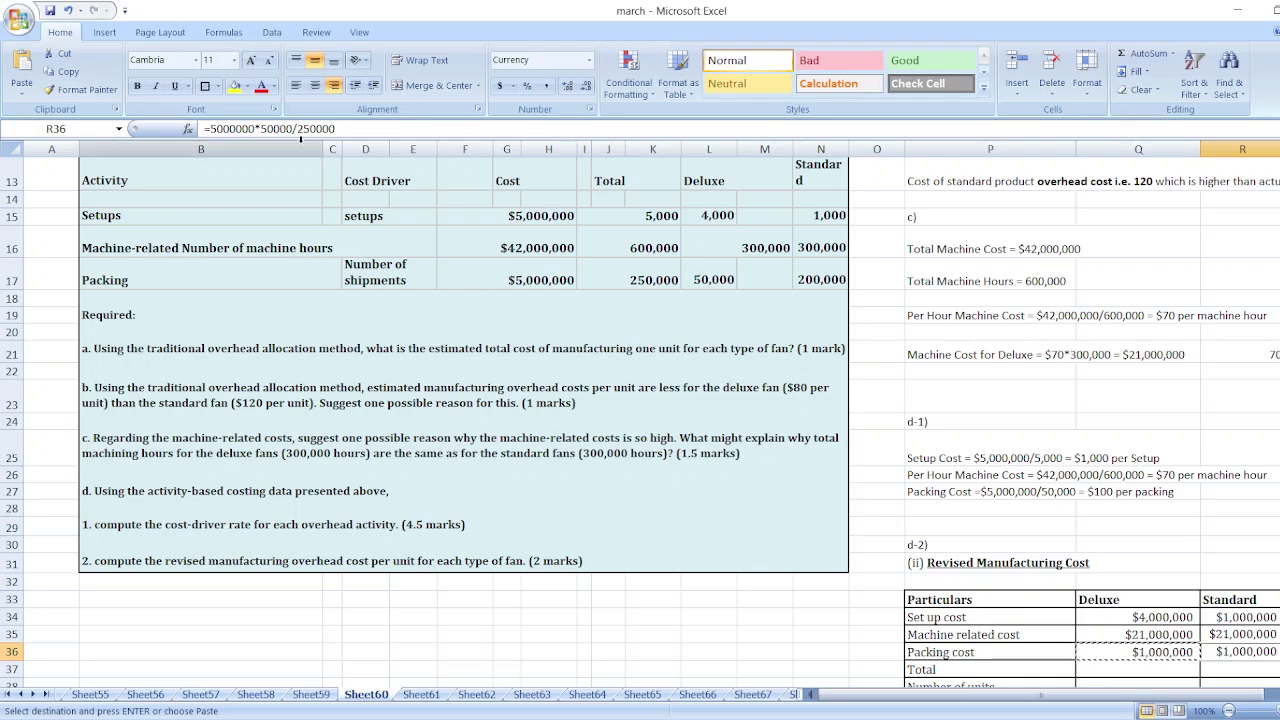
{"action": "left_click", "coordinate": [274, 129]}
{"action": "key", "text": "BackSpace"}
{"action": "type", "text": "20"}
{"action": "key", "text": "Return"}
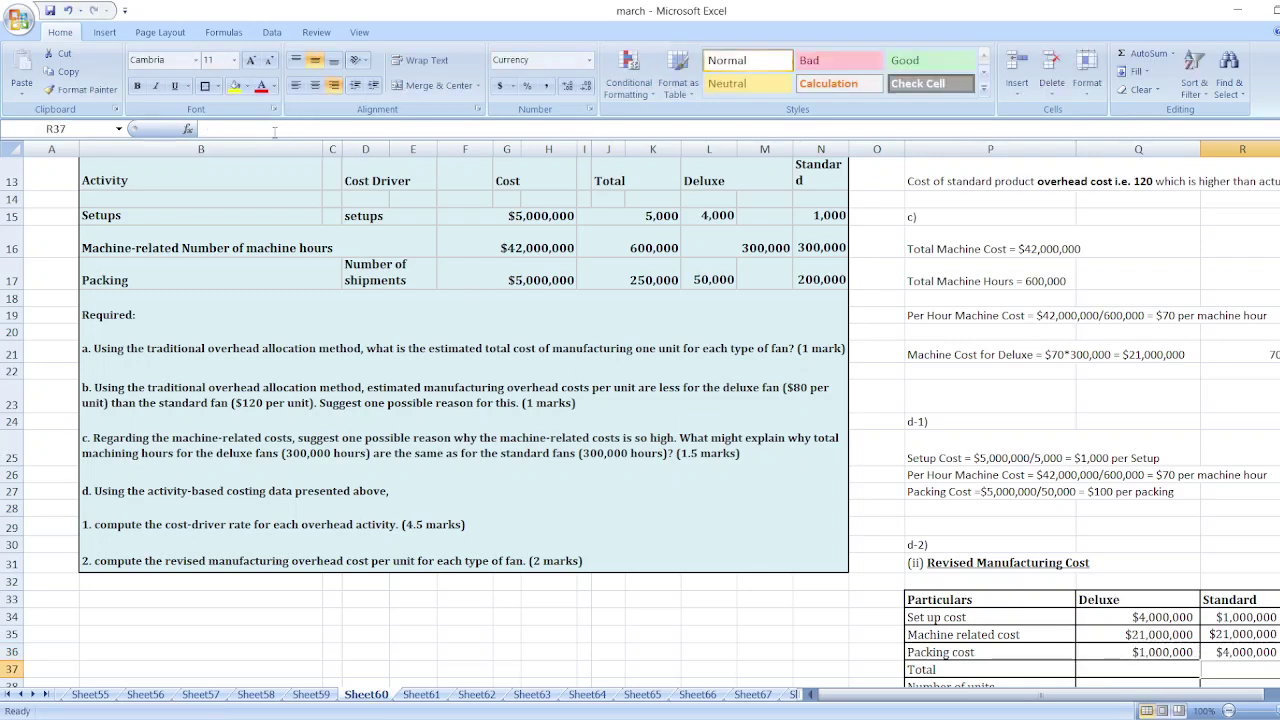
- Total the Standard costs in cell R37 by summing R34 to R36
{"action": "type", "text": "=sum"}
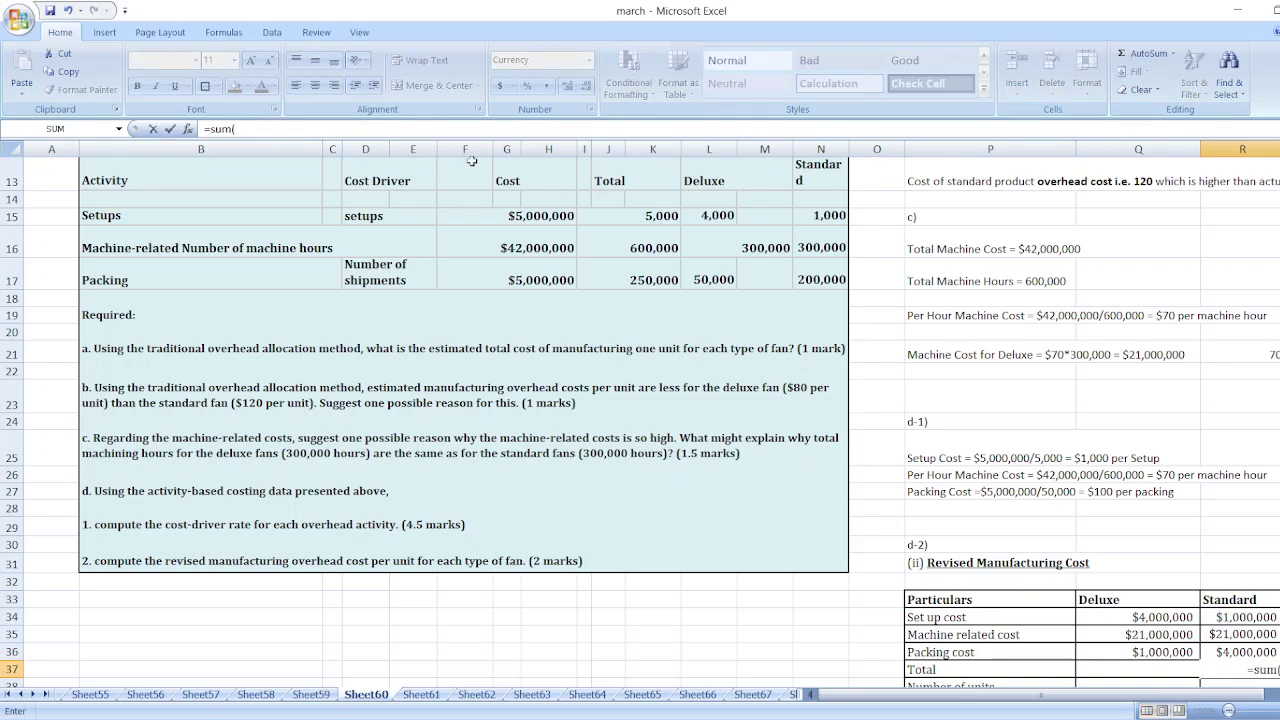
{"action": "type", "text": "("}
{"action": "left_click_drag", "start_coordinate": [1228, 617], "coordinate": [1228, 652]}
{"action": "type", "text": ")"}
{"action": "key", "text": "Return"}
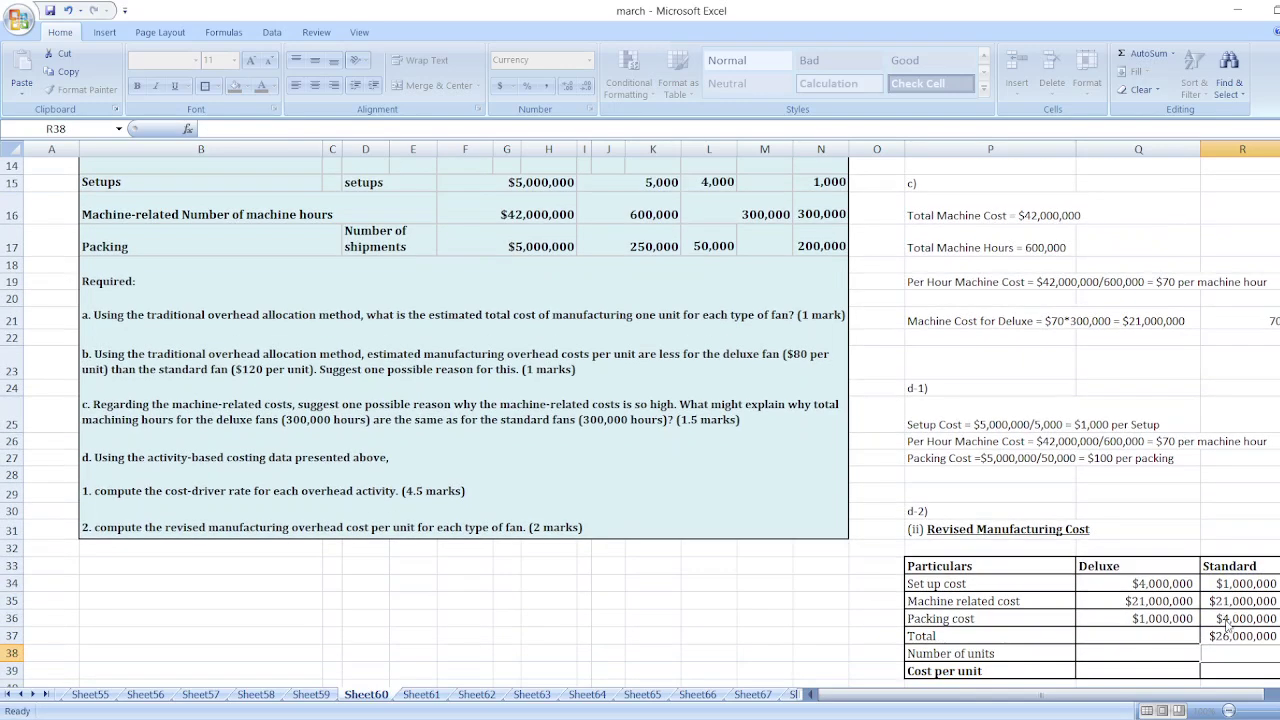
- Copy the Standard total formula from R37 into Q37 for Deluxe
{"action": "key", "text": "Up"}
{"action": "key", "text": "Left"}
{"action": "key", "text": "Right"}
{"action": "key", "text": "ctrl+c"}
{"action": "key", "text": "Left"}
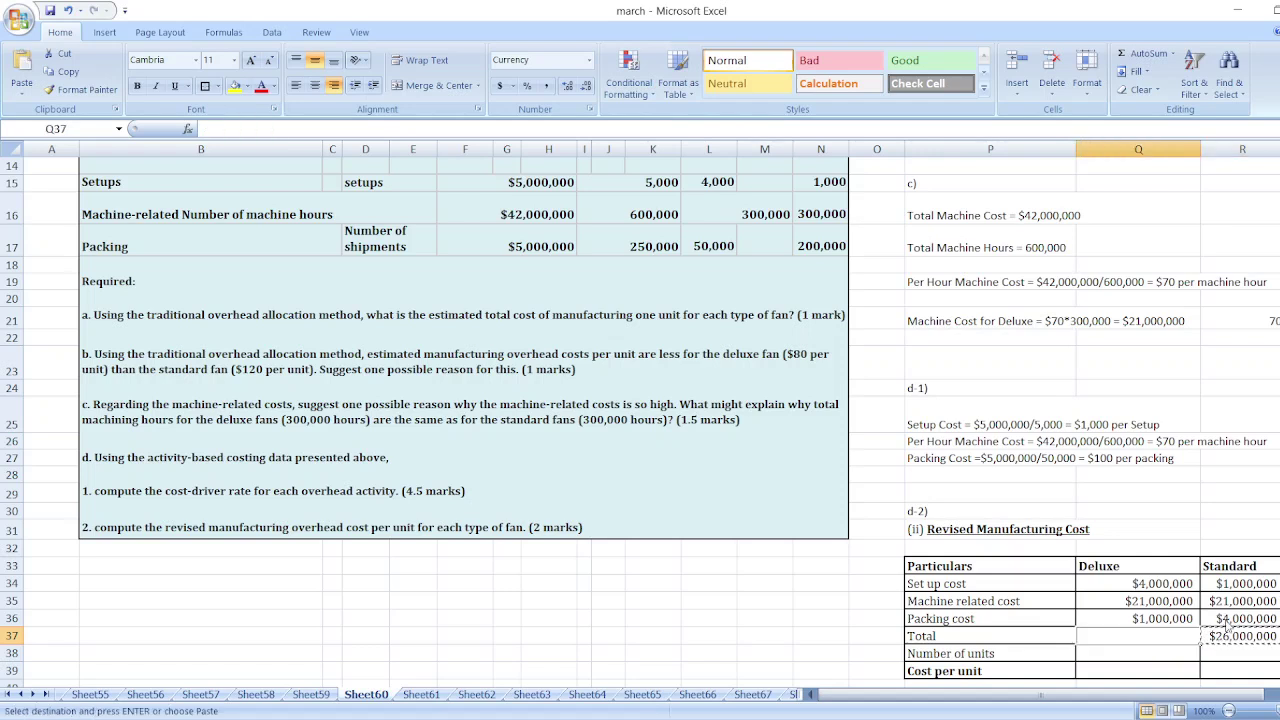
{"action": "key", "text": "Escape"}
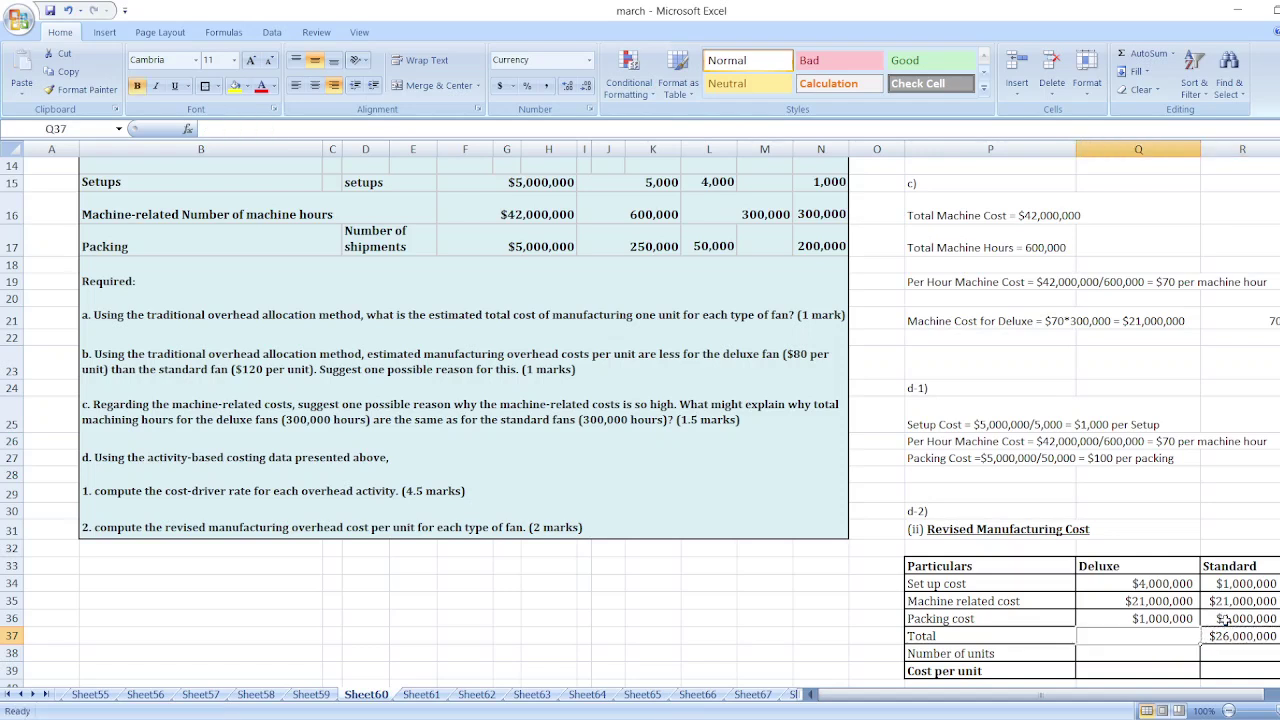
{"action": "left_click", "coordinate": [1238, 636]}
{"action": "key", "text": "ctrl+c"}
{"action": "left_click", "coordinate": [1165, 636]}
{"action": "key", "text": "ctrl+v"}
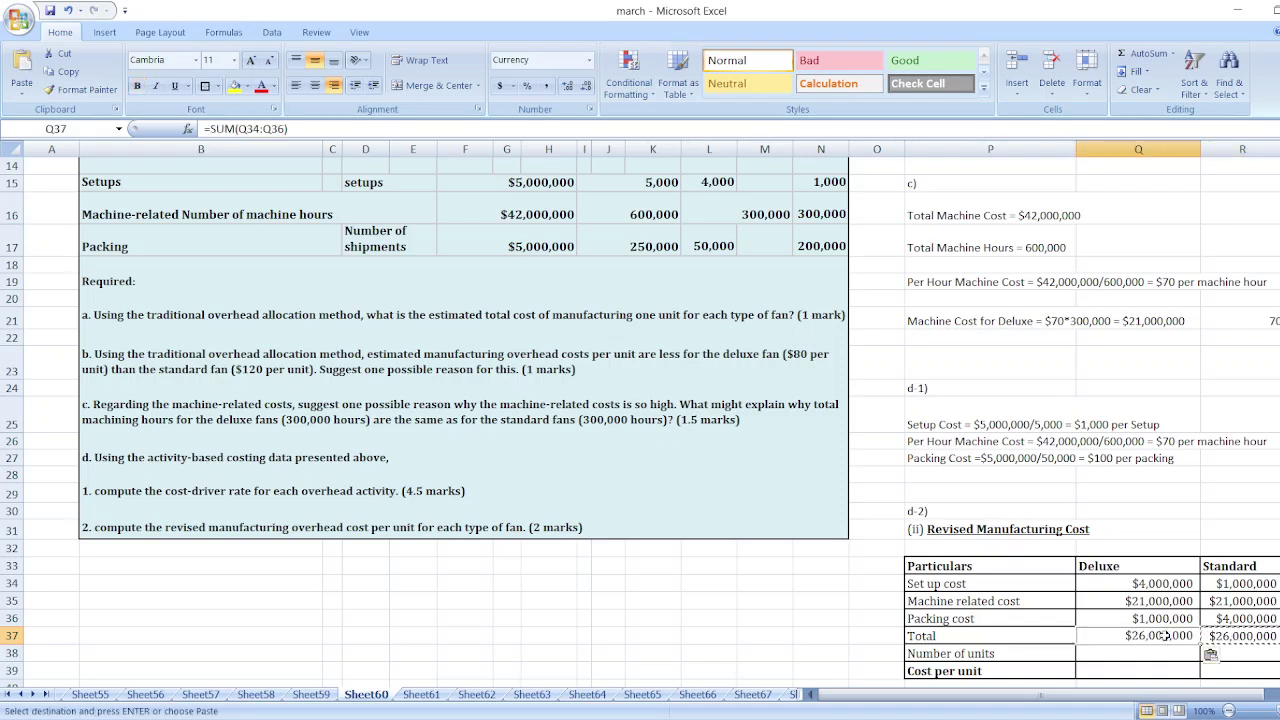
- Enter the number of units as 50000 for Deluxe in Q38 and 400000 for Standard in R38
{"action": "left_click", "coordinate": [1153, 652]}
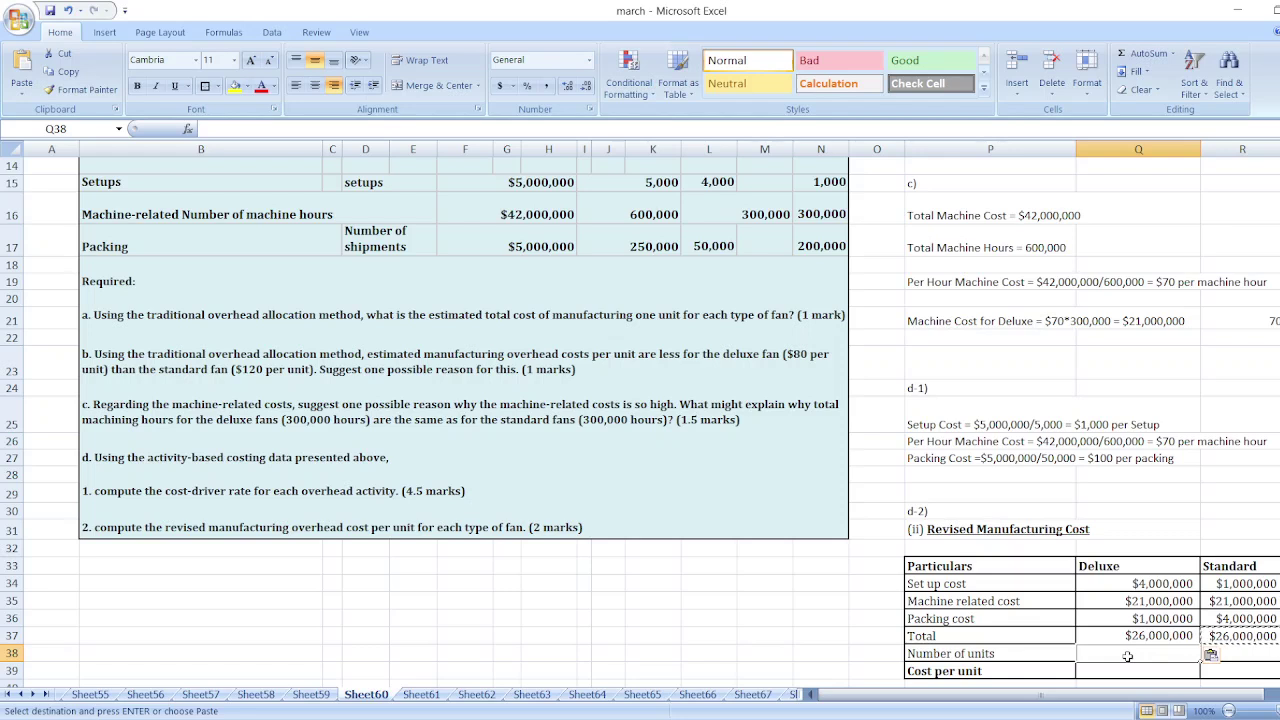
{"action": "type", "text": "50000"}
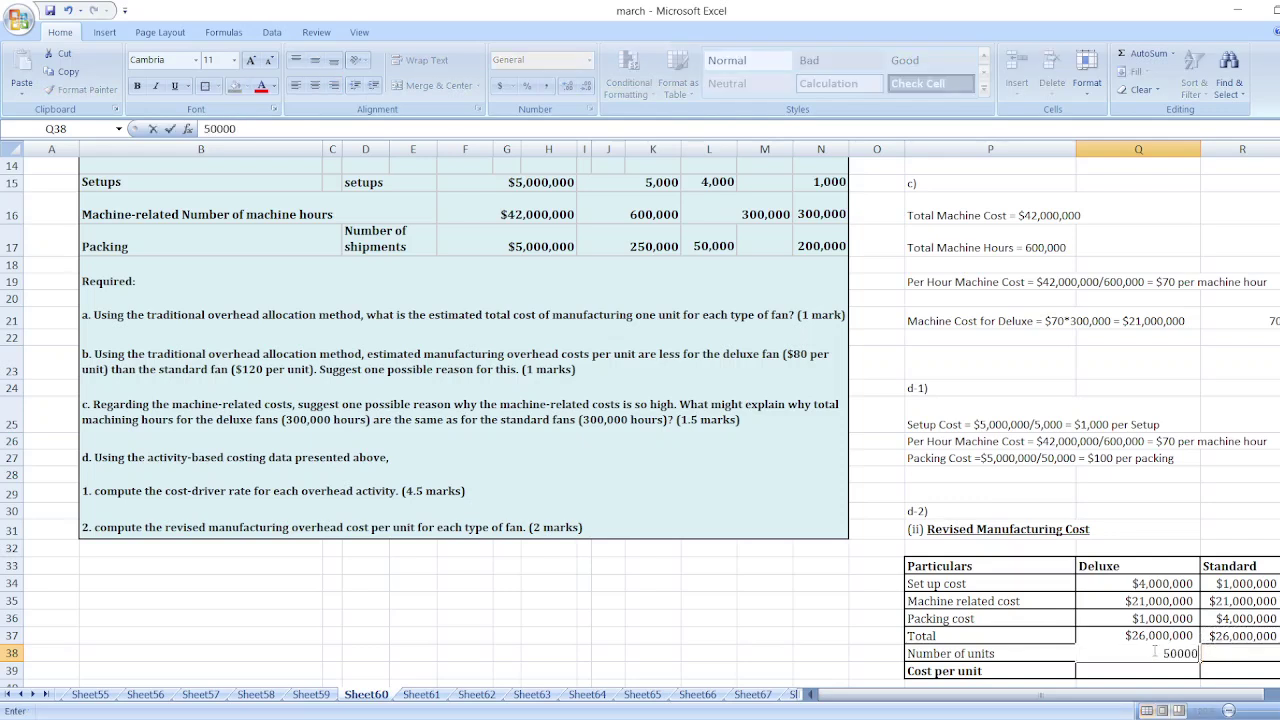
{"action": "key", "text": "Tab"}
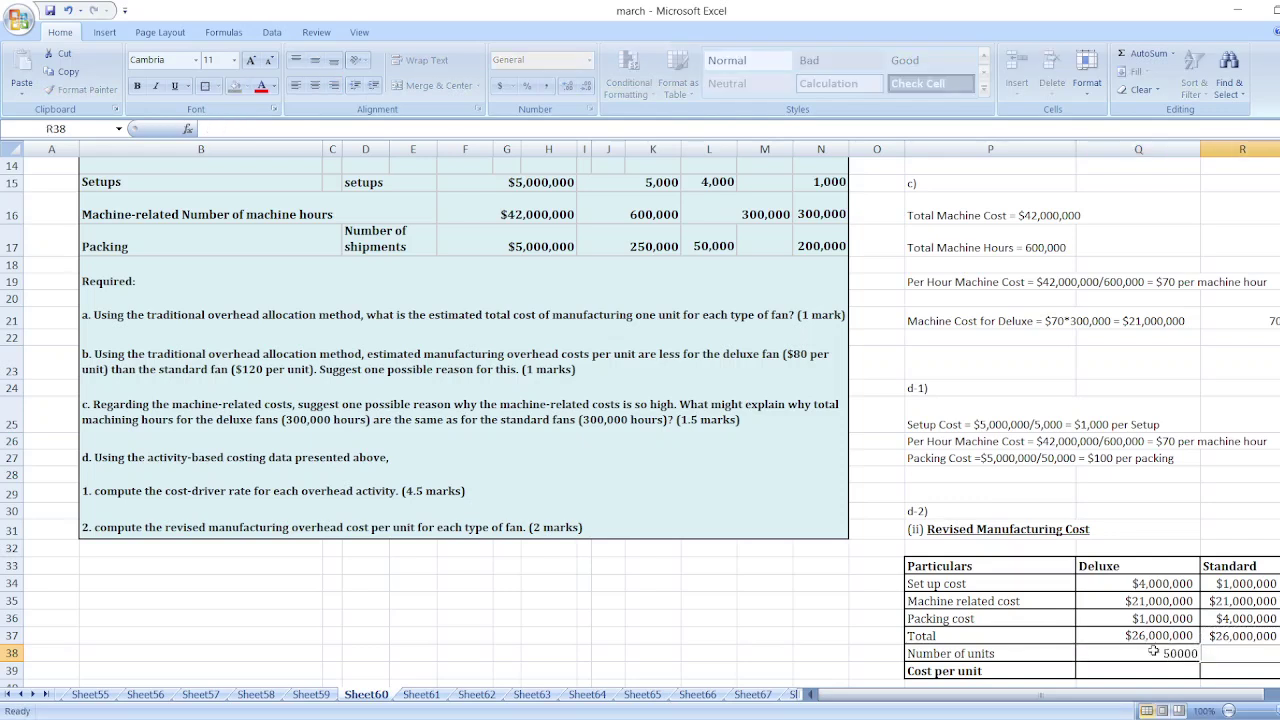
{"action": "type", "text": "400000"}
{"action": "key", "text": "Return"}
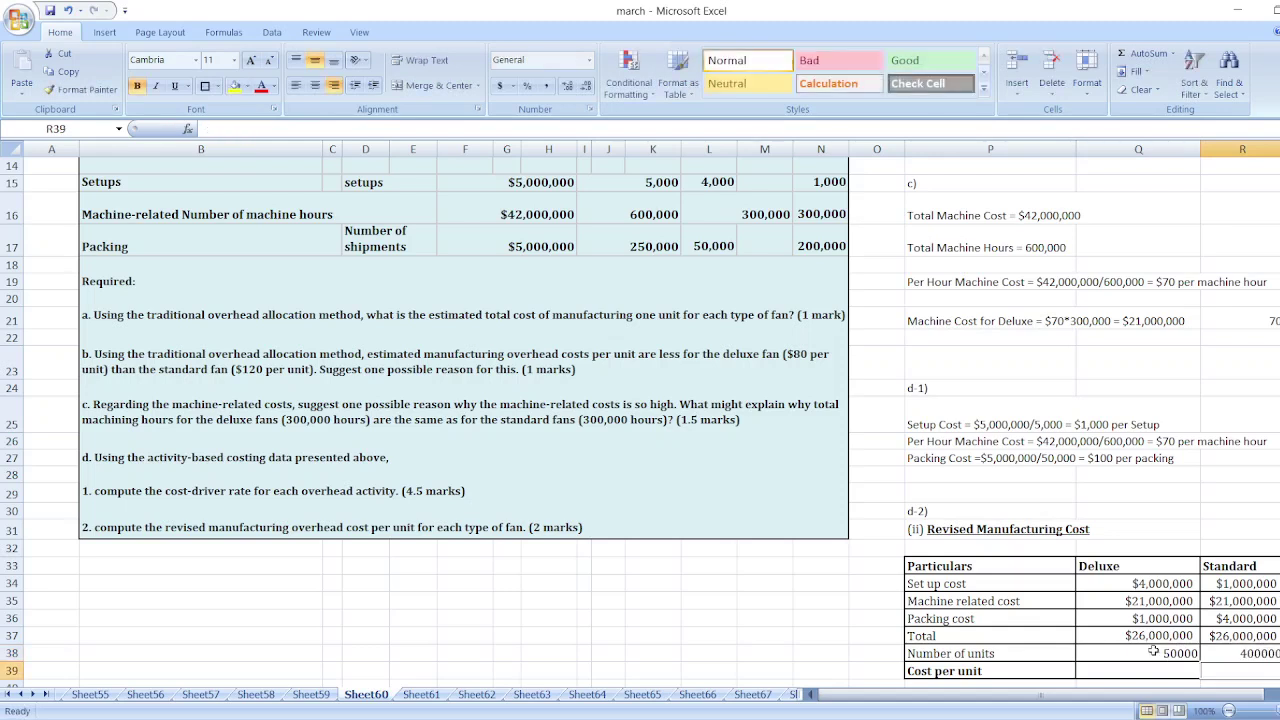
- Calculate the Standard cost per unit in cell R39 with the formula =R37/R38
{"action": "type", "text": "="}
{"action": "key", "text": "Up"}
{"action": "key", "text": "Up"}
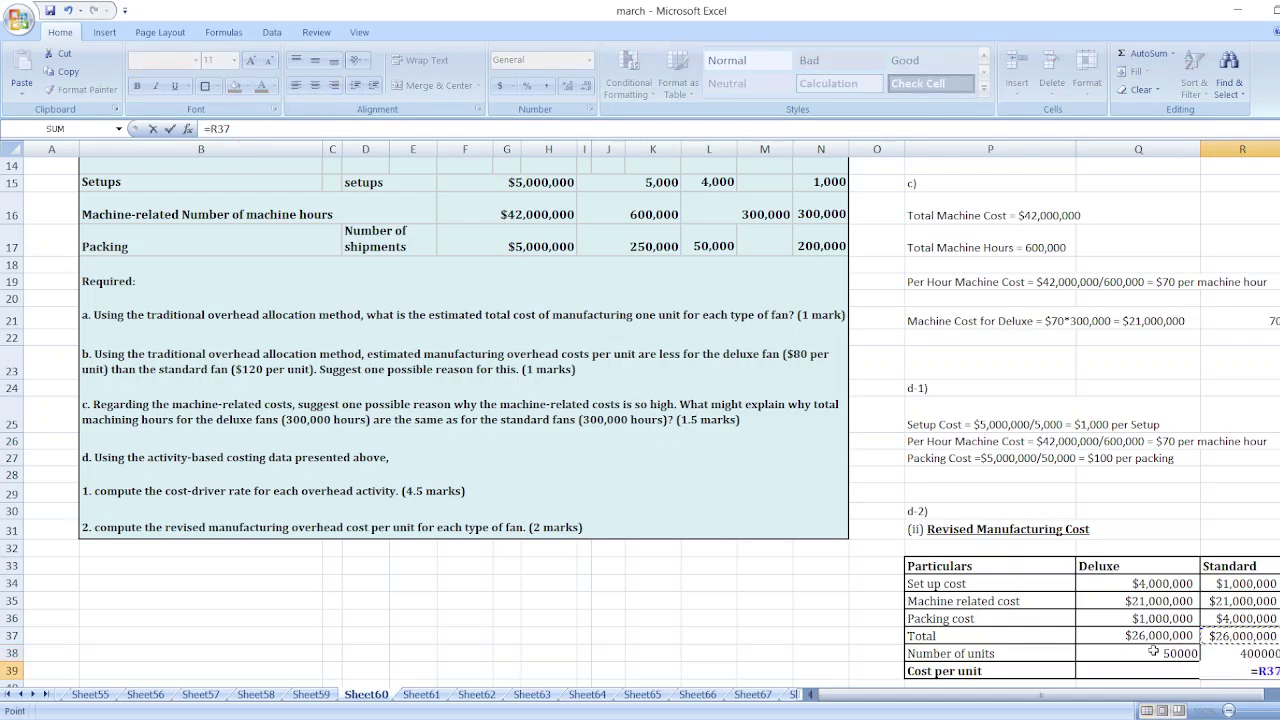
{"action": "type", "text": "/"}
{"action": "key", "text": "Up"}
{"action": "key", "text": "Return"}
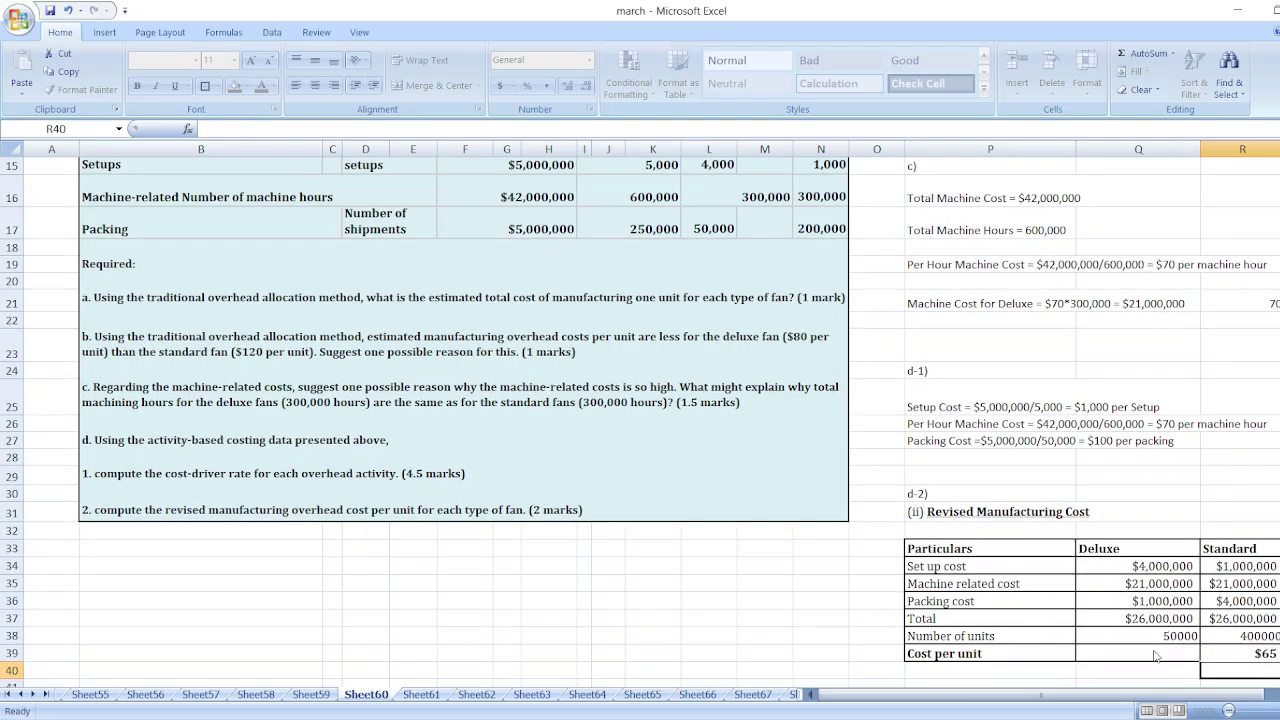
- Copy the Standard cost per unit formula from R39 into Q39 for Deluxe
{"action": "key", "text": "Up"}
{"action": "key", "text": "ctrl+c"}
{"action": "left_click", "coordinate": [1153, 650]}
{"action": "key", "text": "ctrl+v"}
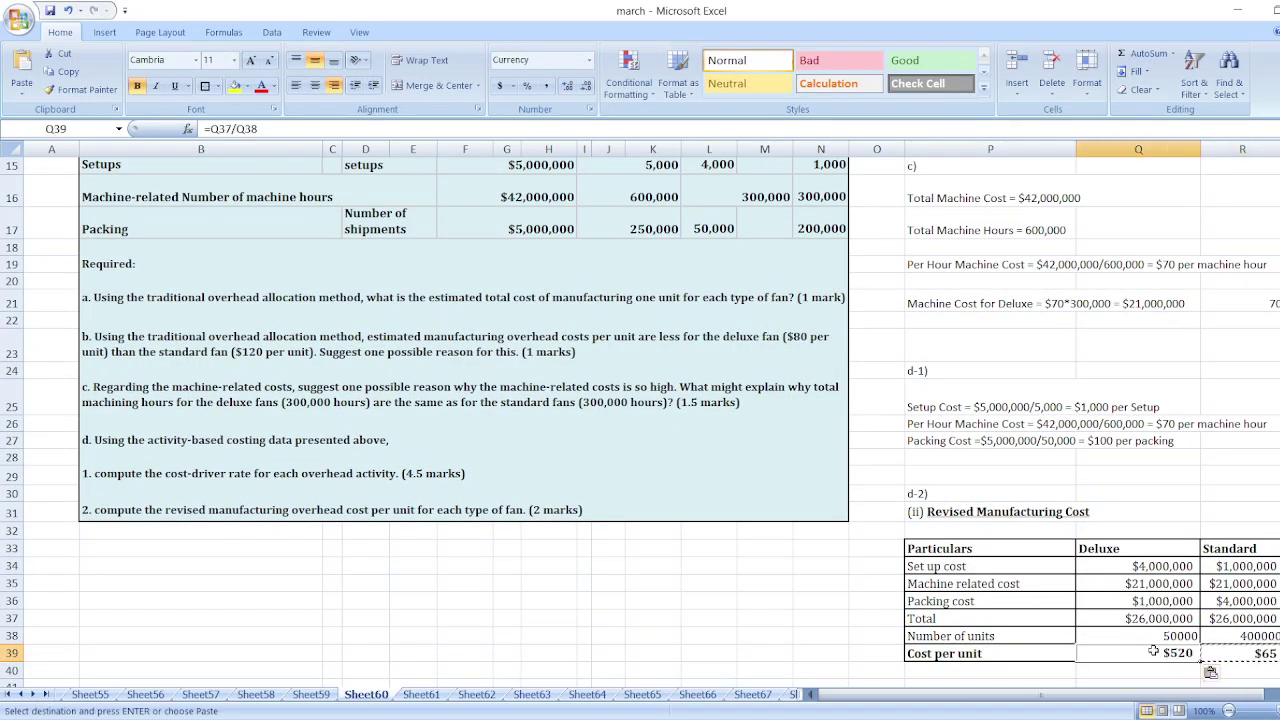
{"action": "left_click", "coordinate": [772, 615]}
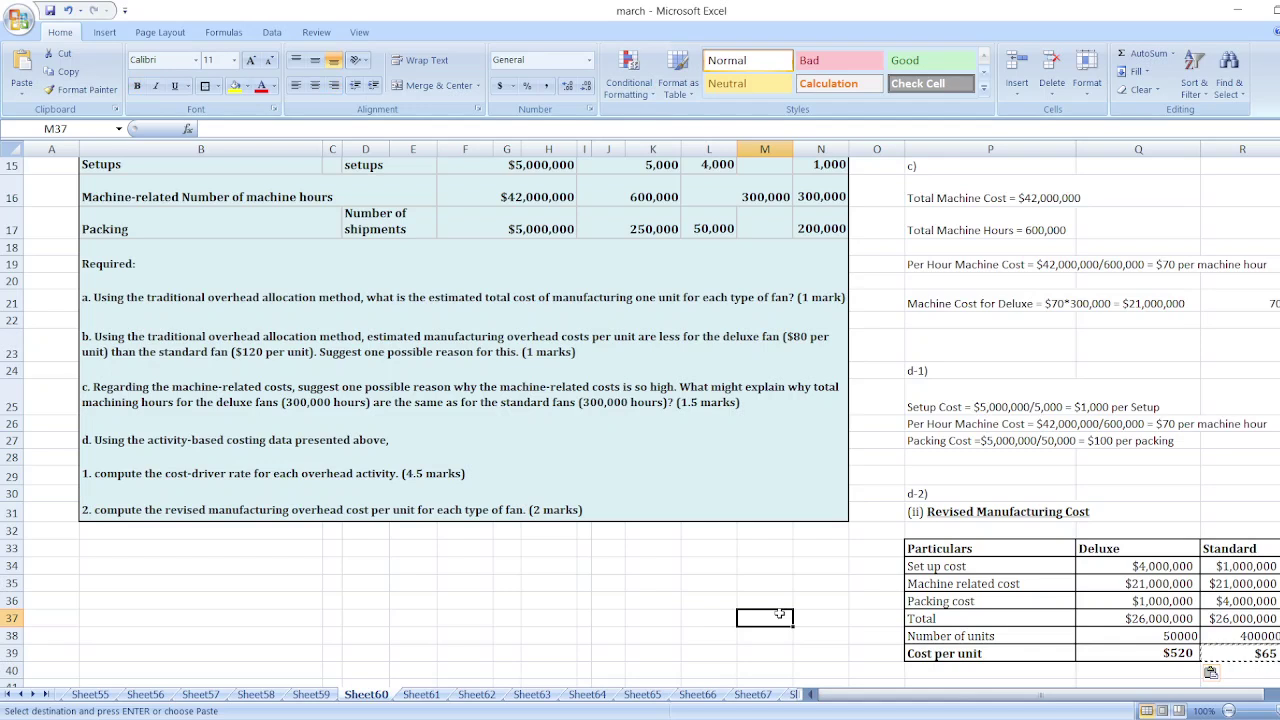